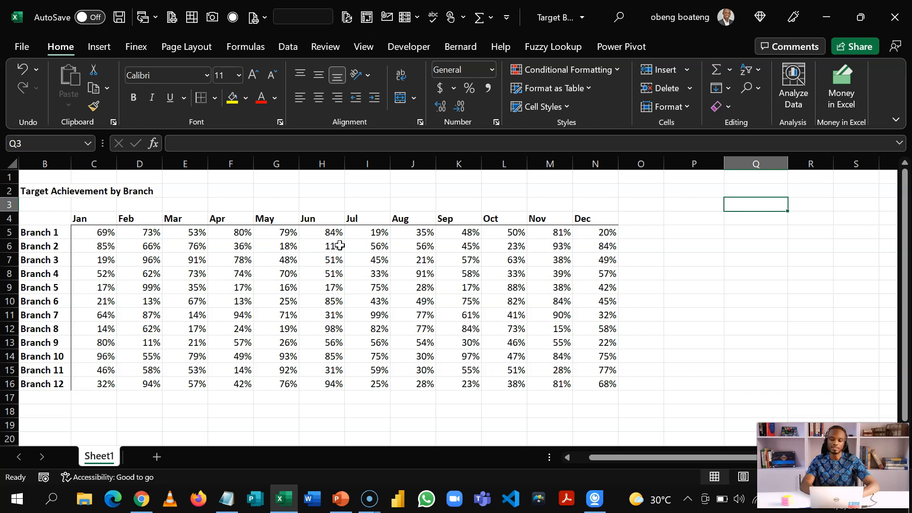
Step: Enter the header Branch in cell P3 and the header Month in Q3
click(682, 202)
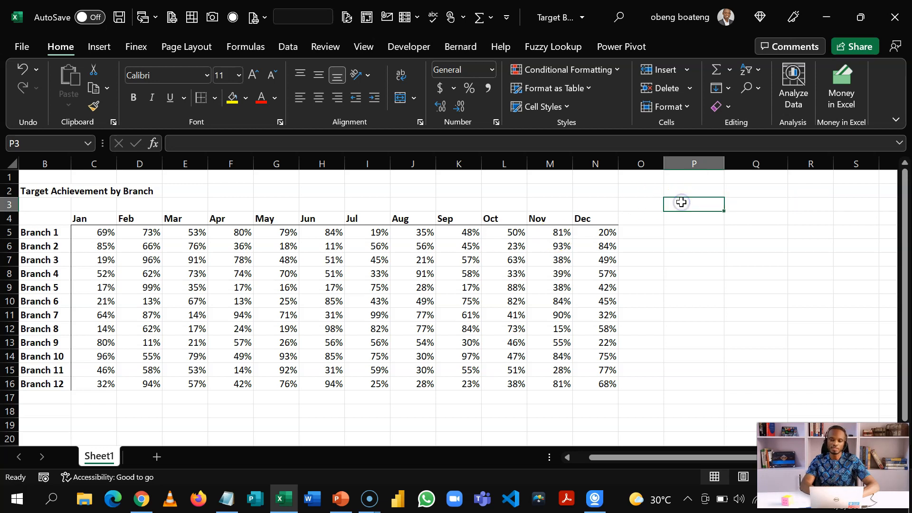
text(Branch)
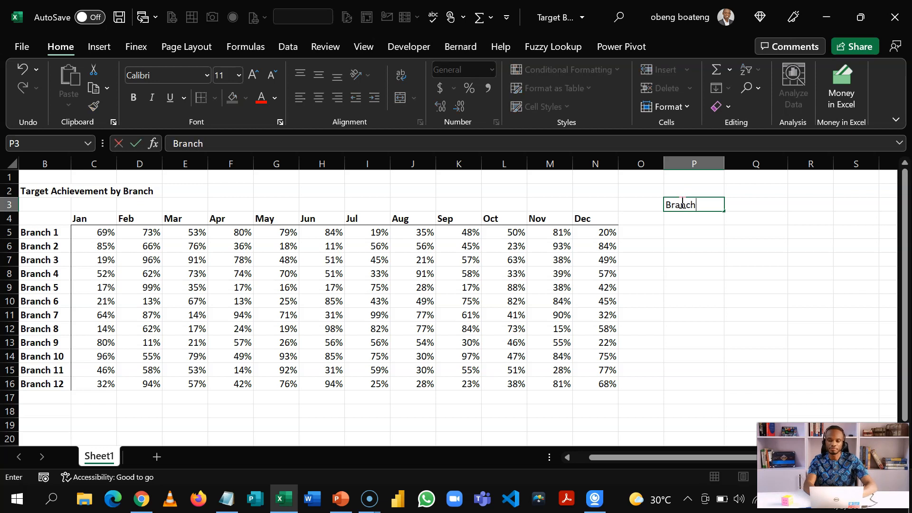
key(Tab)
text(Mo)
key(Return)
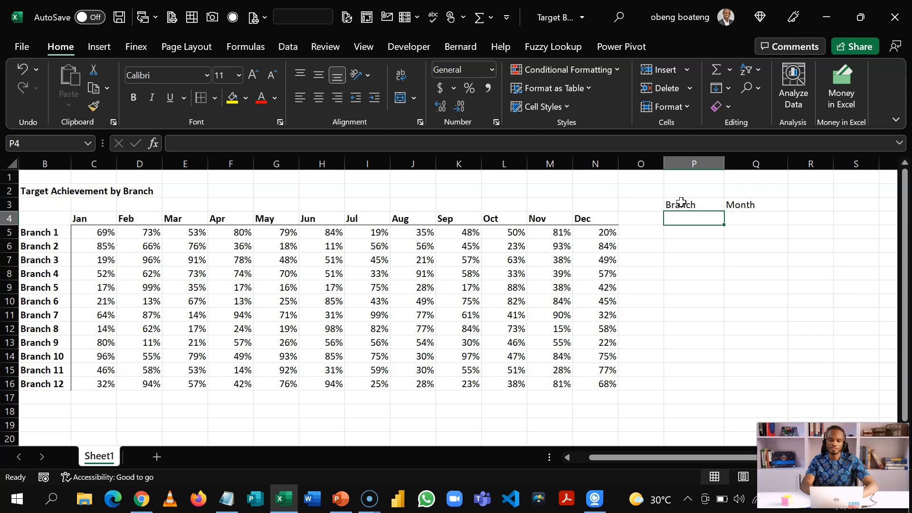
Step: Add a list validation dropdown to P4 with source =$B$5:$B$16 and choose Branch 4 from it
click(290, 47)
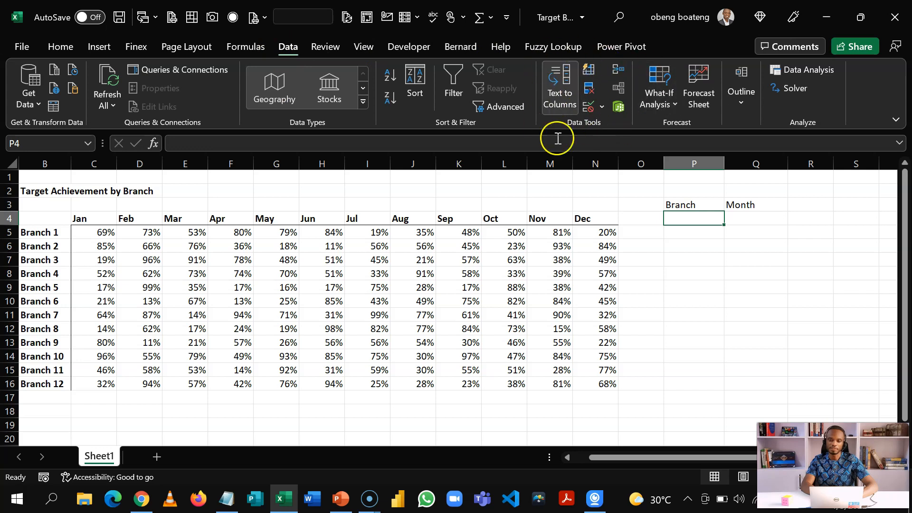
click(600, 112)
click(636, 126)
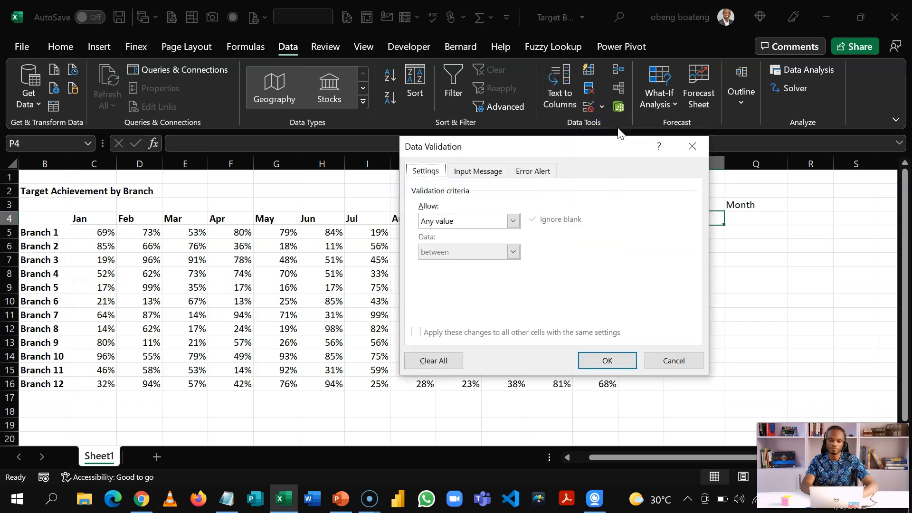
click(513, 221)
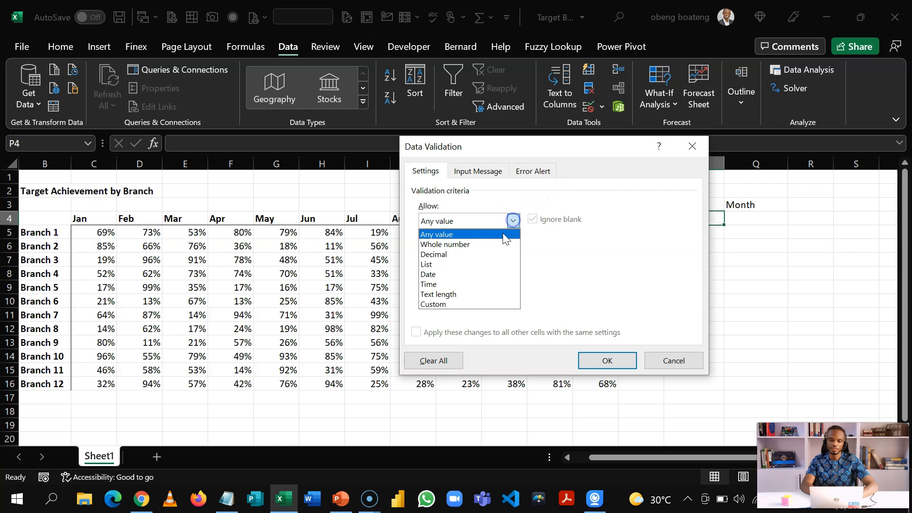
click(483, 264)
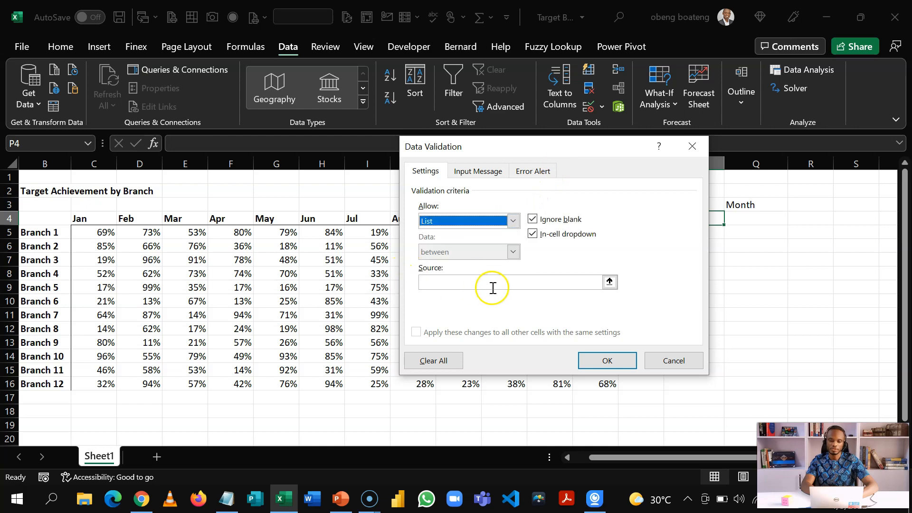
click(613, 284)
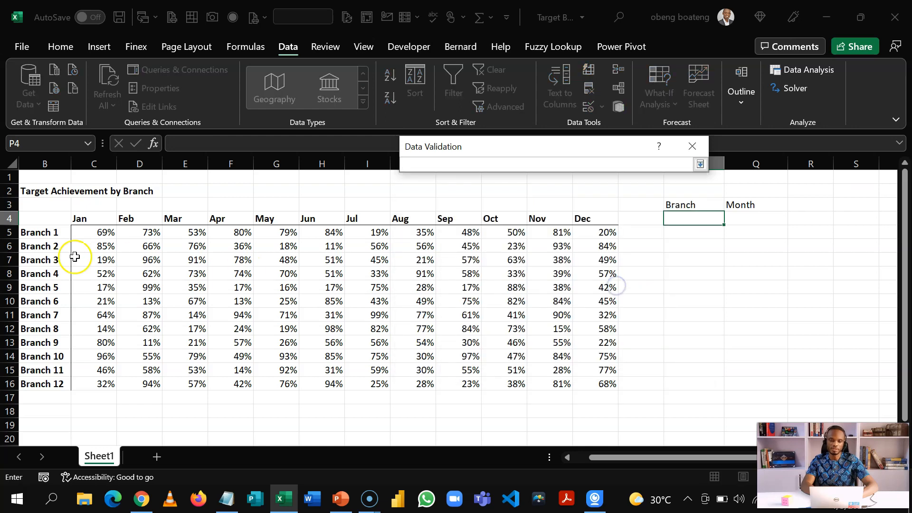
click(54, 233)
key(ctrl+shift+Down)
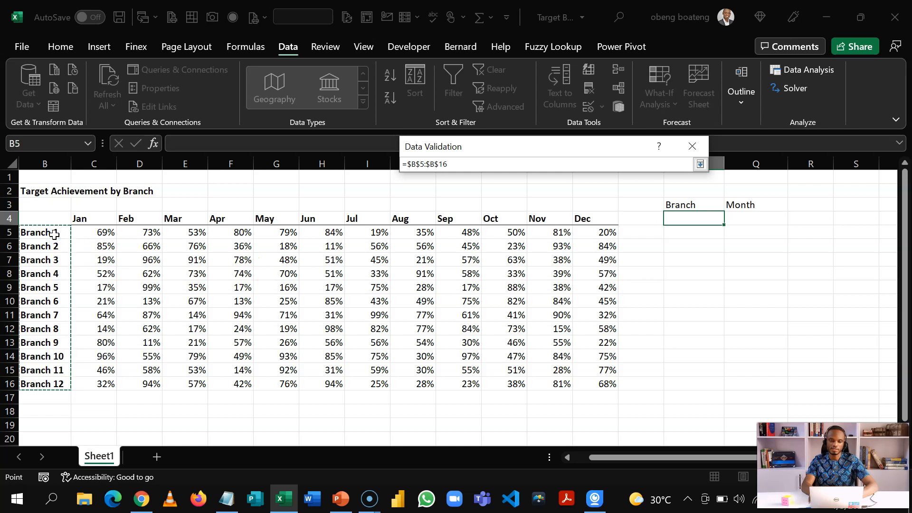
key(Return)
click(606, 362)
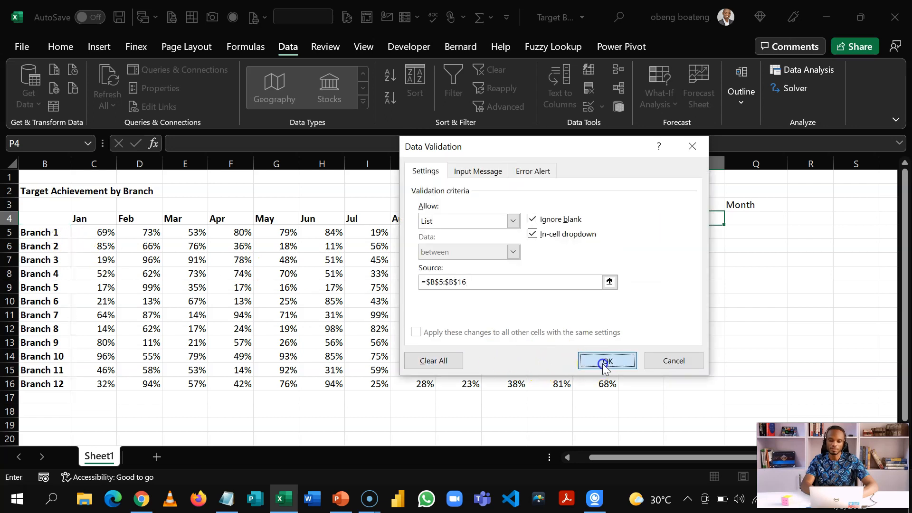
click(731, 219)
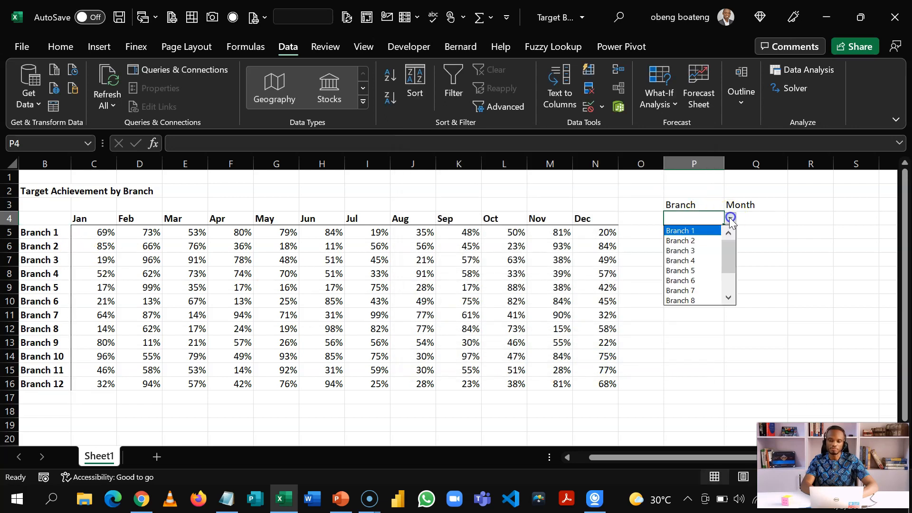
click(699, 263)
Step: Add a list validation dropdown to Q4 with source =$C$4:$N$4 and choose Apr from it
click(760, 215)
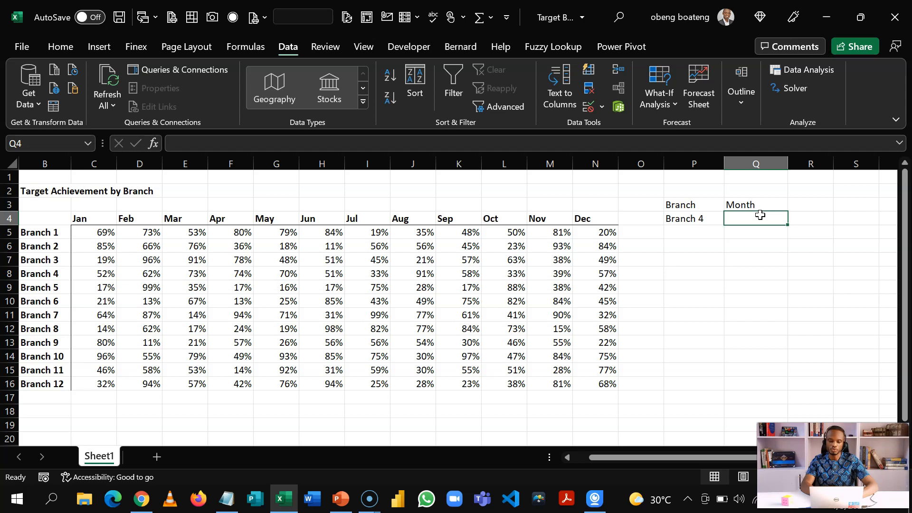
key(alt+d)
key(l)
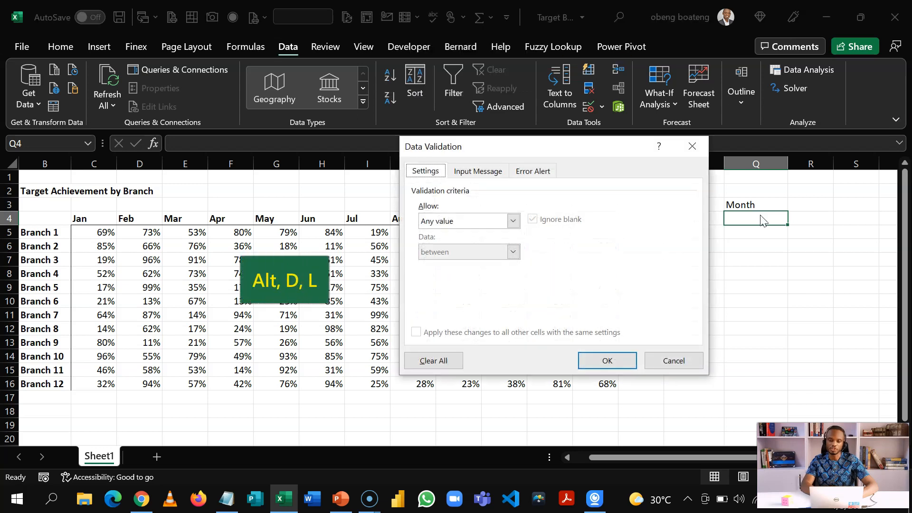
click(513, 221)
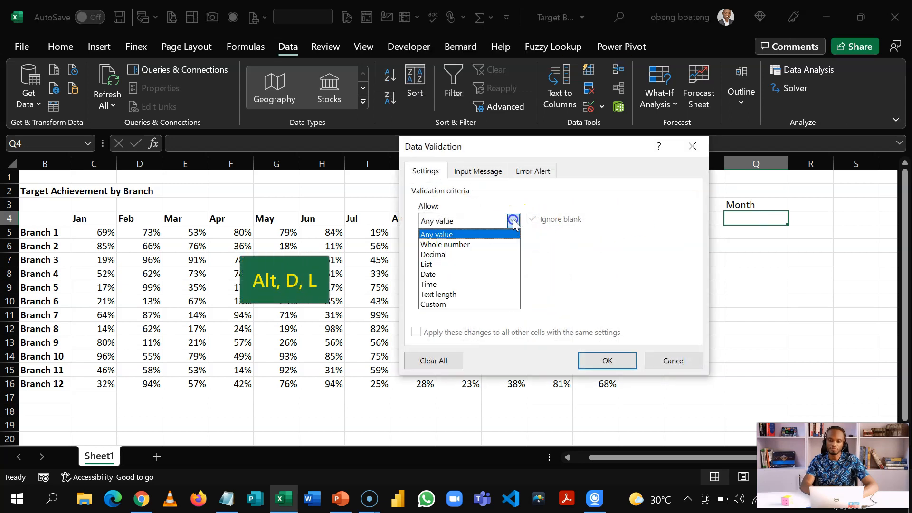
click(490, 264)
click(610, 282)
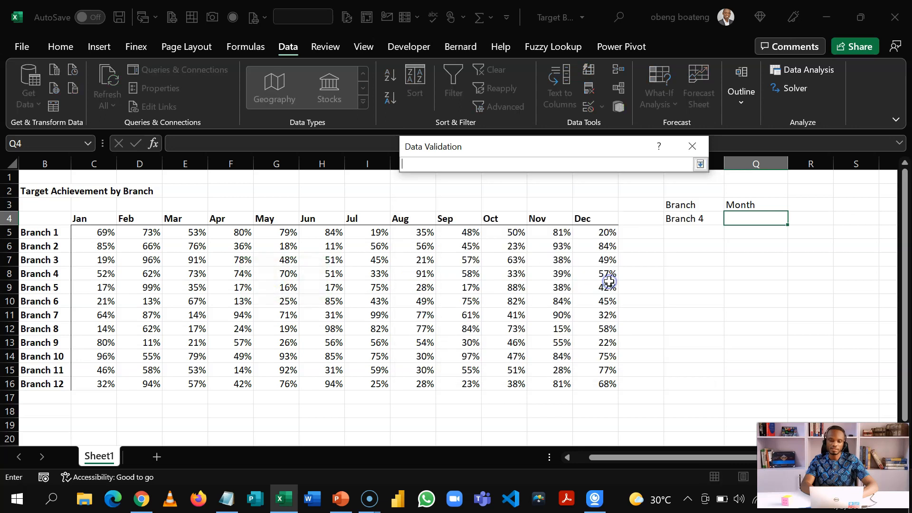
click(106, 216)
key(ctrl+shift+Right)
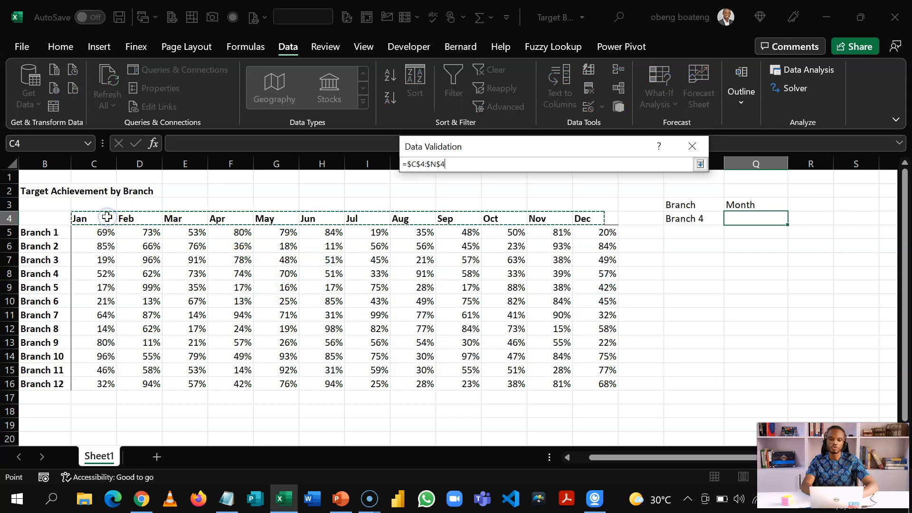
key(Return)
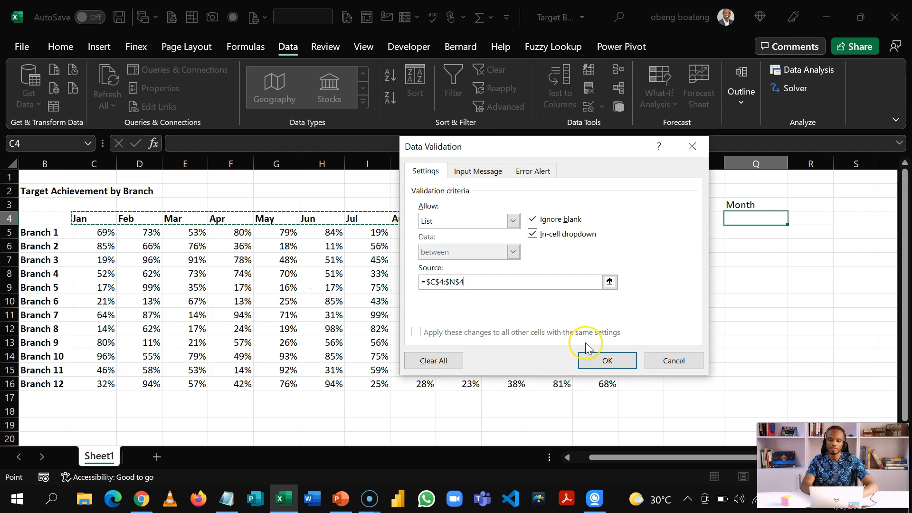
click(592, 360)
click(794, 218)
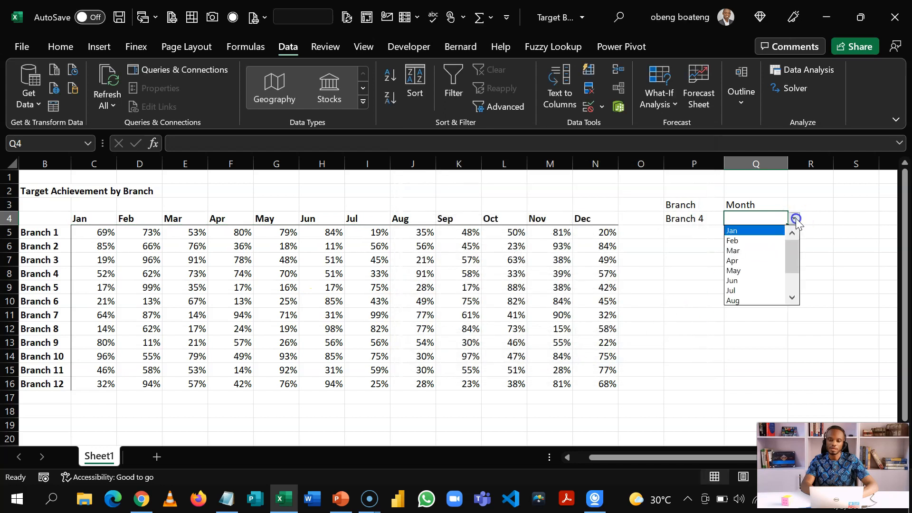
click(776, 262)
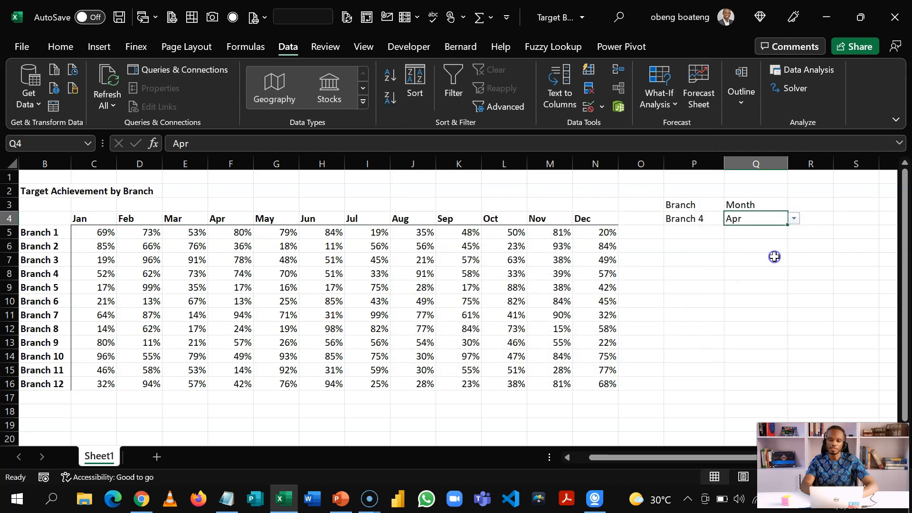
Step: Make the selected branch and month in P4:Q4 bold
click(694, 218)
drag(694, 218, 750, 219)
key(ctrl+b)
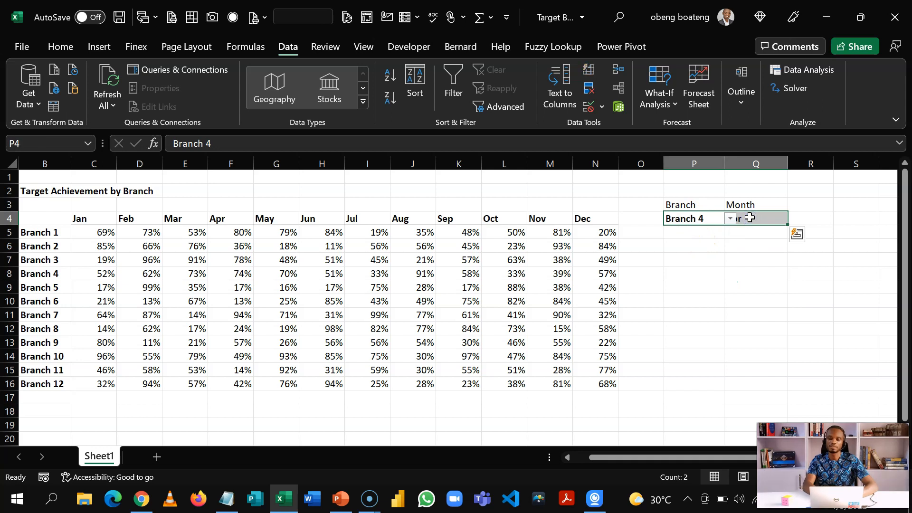
Step: Enter the label Rate in cell P6
click(677, 248)
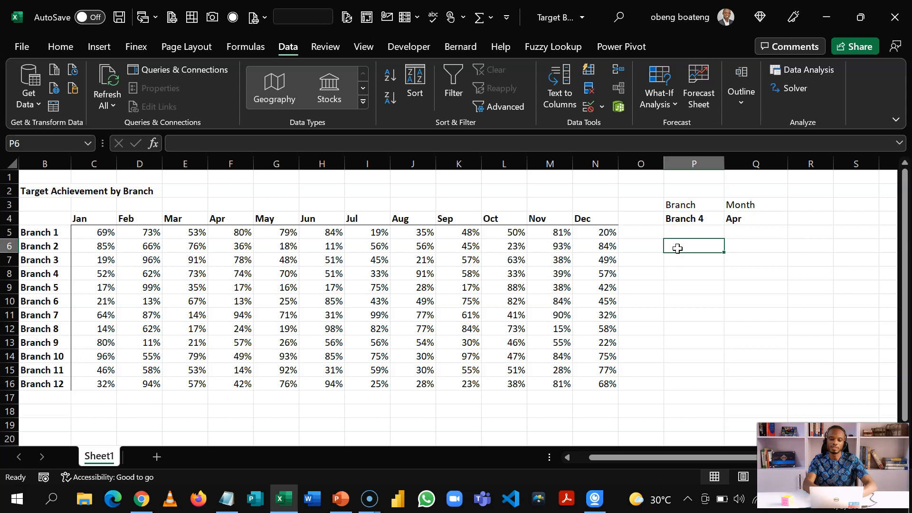
text(Rate)
key(Tab)
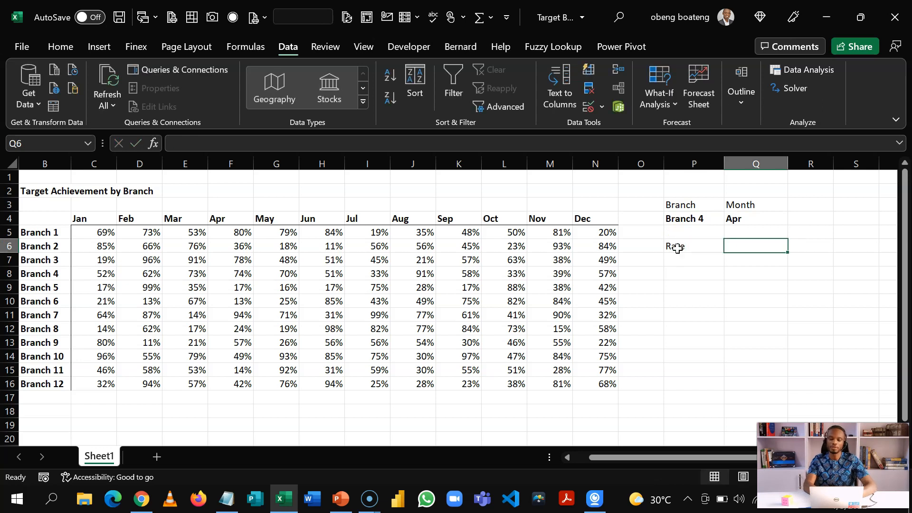
click(677, 248)
Step: Start an INDEX formula in Q6 with the percentage data C5:N16 as its array
click(753, 250)
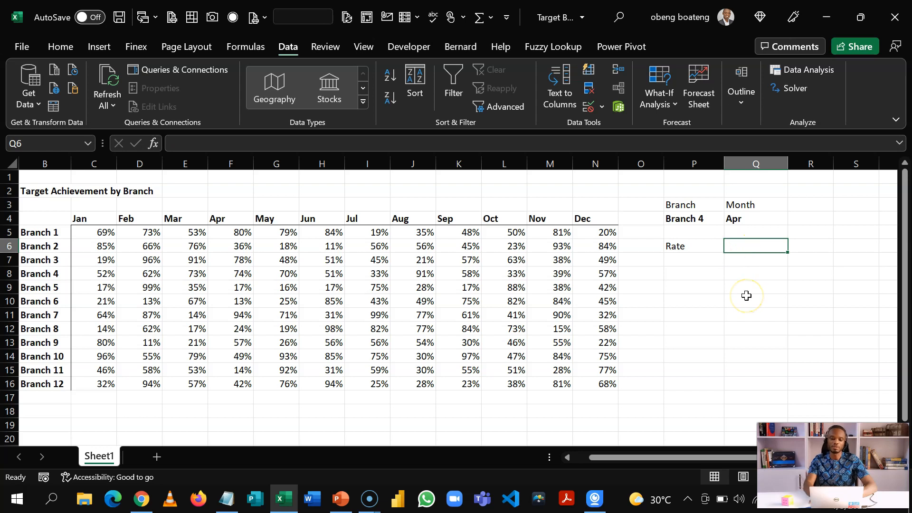
text(=ind)
key(Tab)
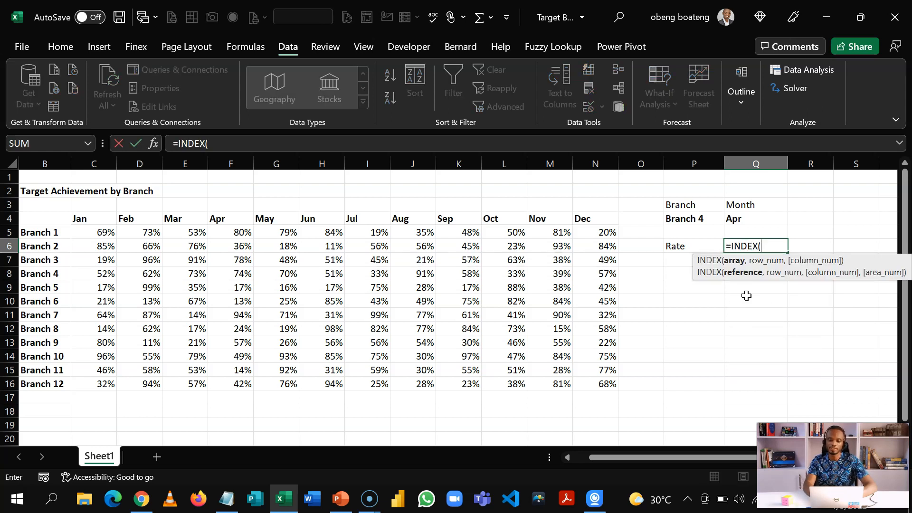
click(108, 237)
key(ctrl+shift+Right)
key(ctrl+shift+Down)
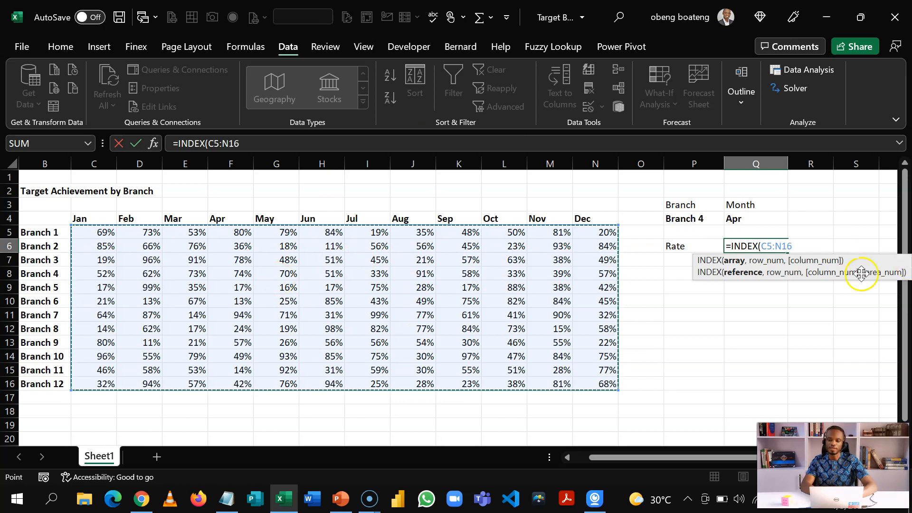
text(,)
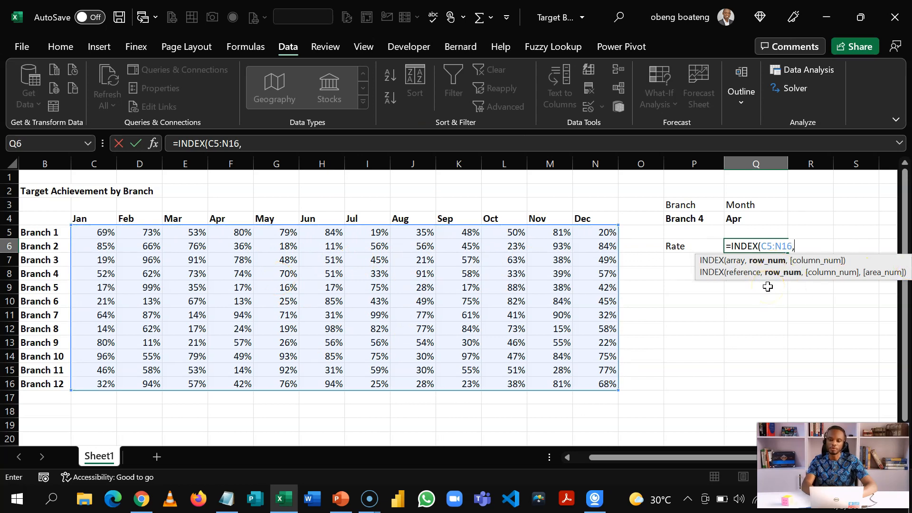
Step: Supply the INDEX row number with MATCH(P4,B5:B16,0) to find the chosen branch by exact match
text(ma)
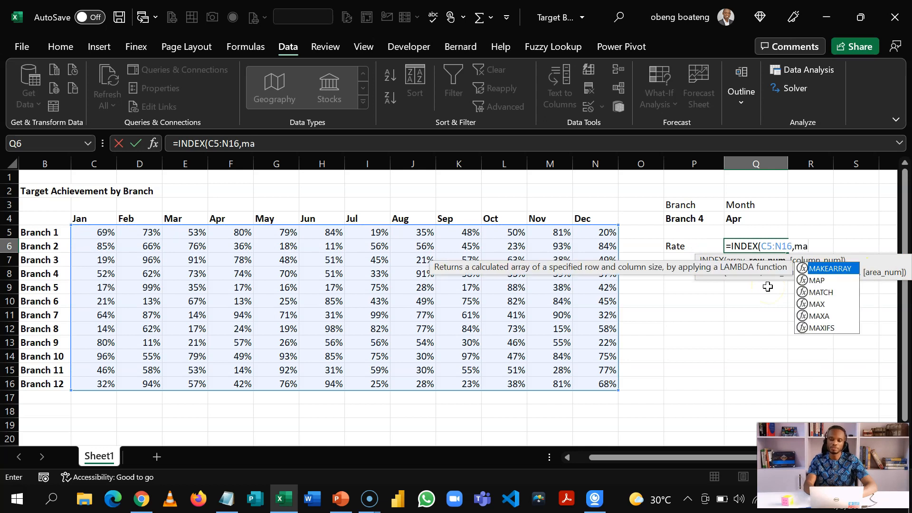
key(Down)
key(Down)
key(Tab)
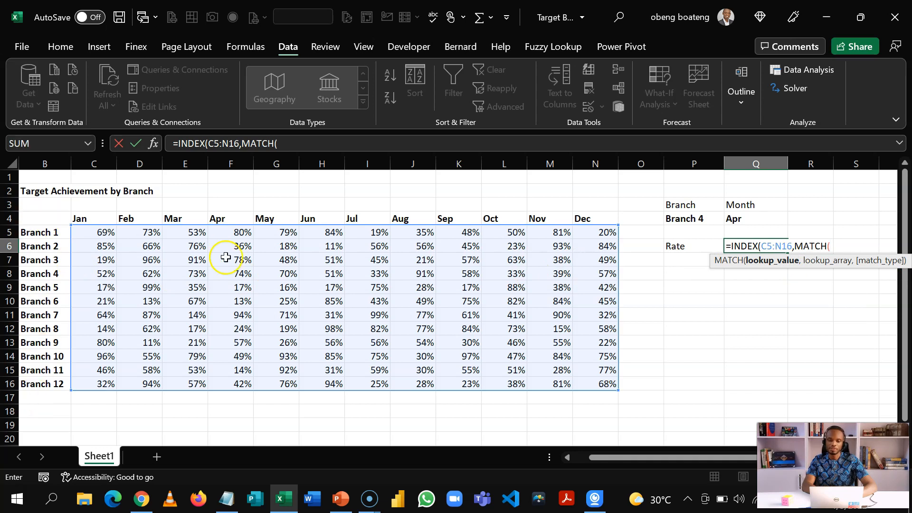
click(677, 218)
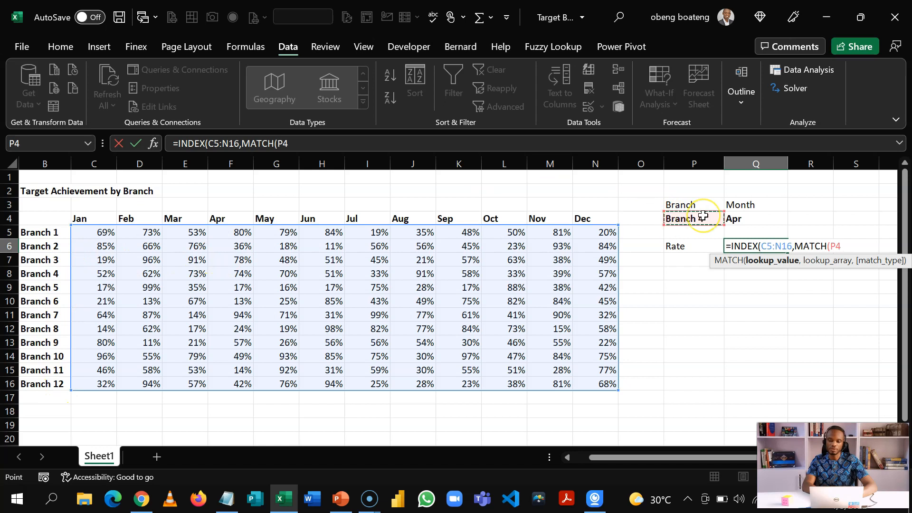
text(,)
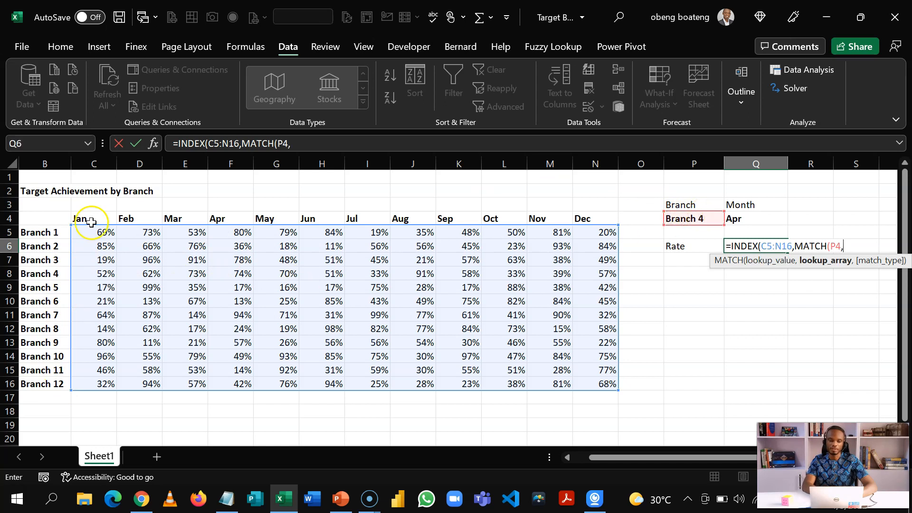
click(58, 230)
drag(58, 230, 57, 384)
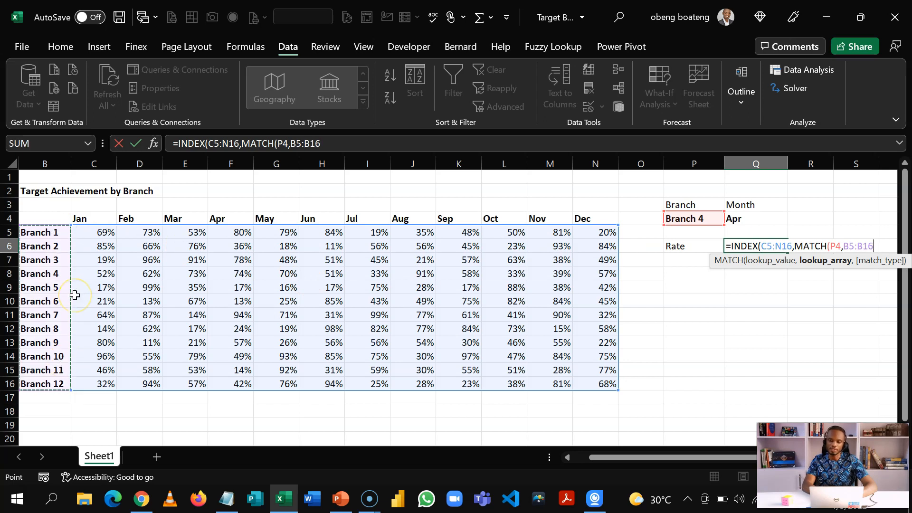
text(,)
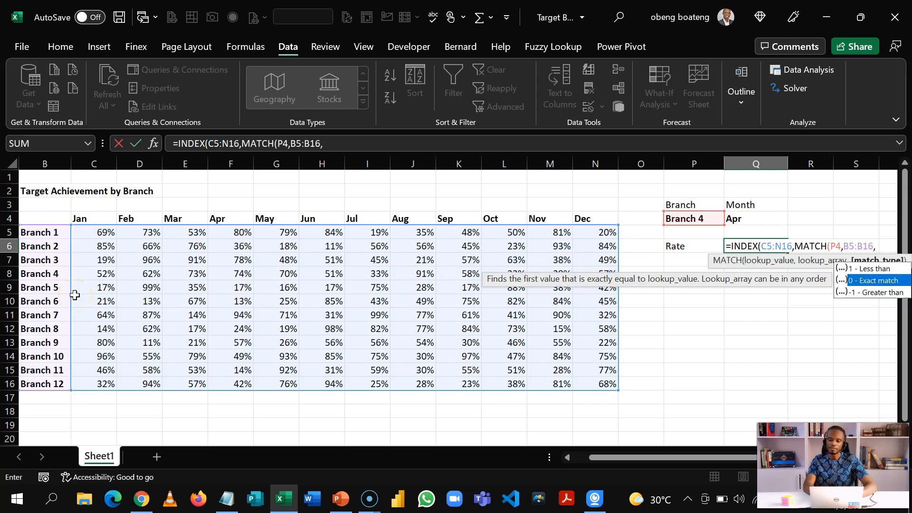
text(0),)
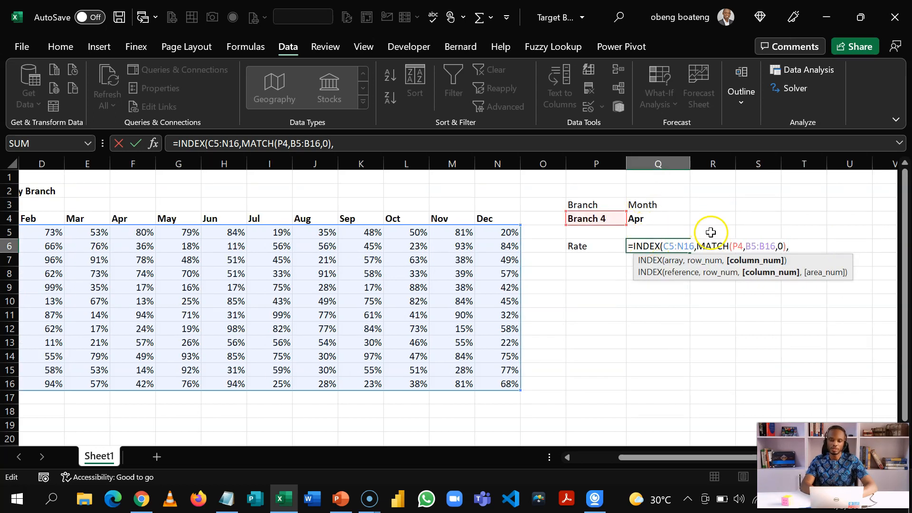
Step: Supply the INDEX column number with MATCH(Q4,C4:N4,0) to find the chosen month by exact match
text(ma)
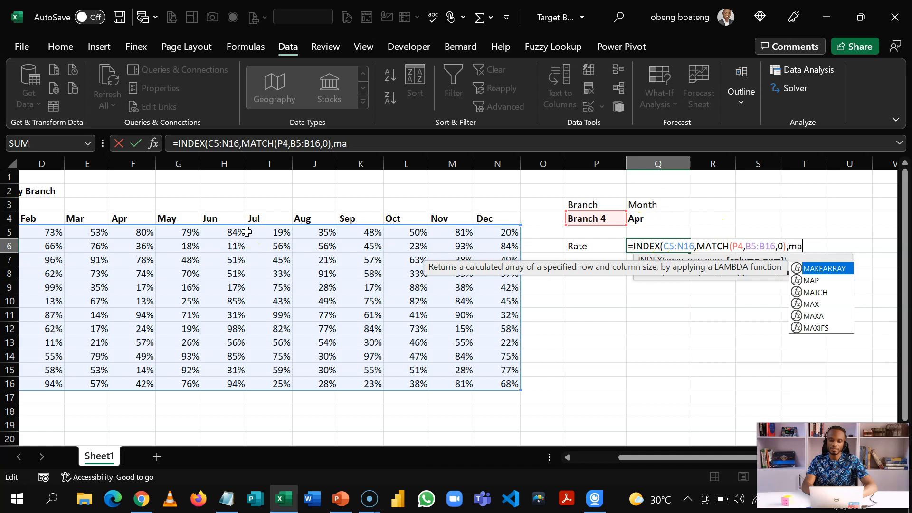
key(Down)
key(Down)
key(Tab)
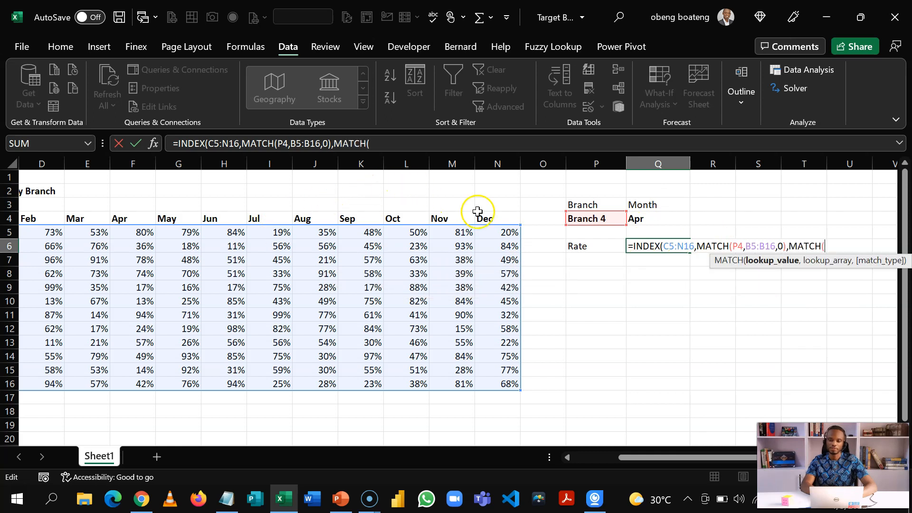
click(654, 216)
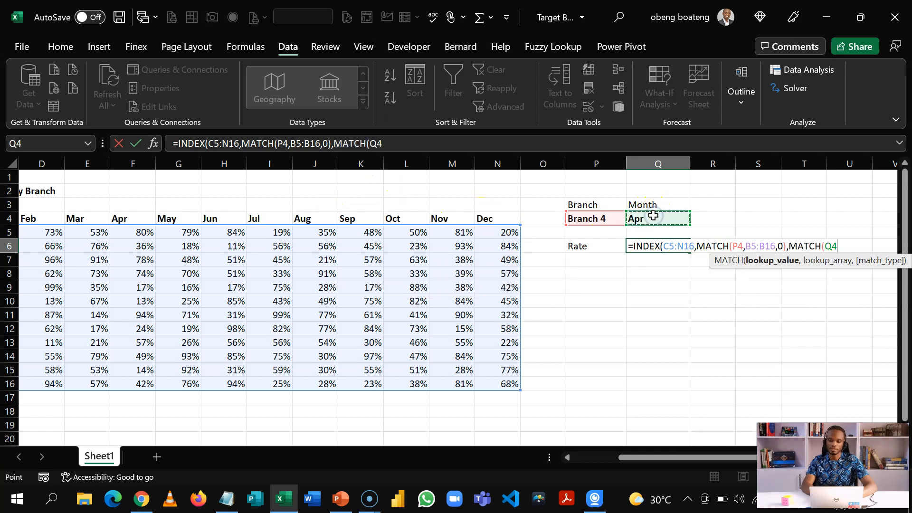
text(,)
click(23, 218)
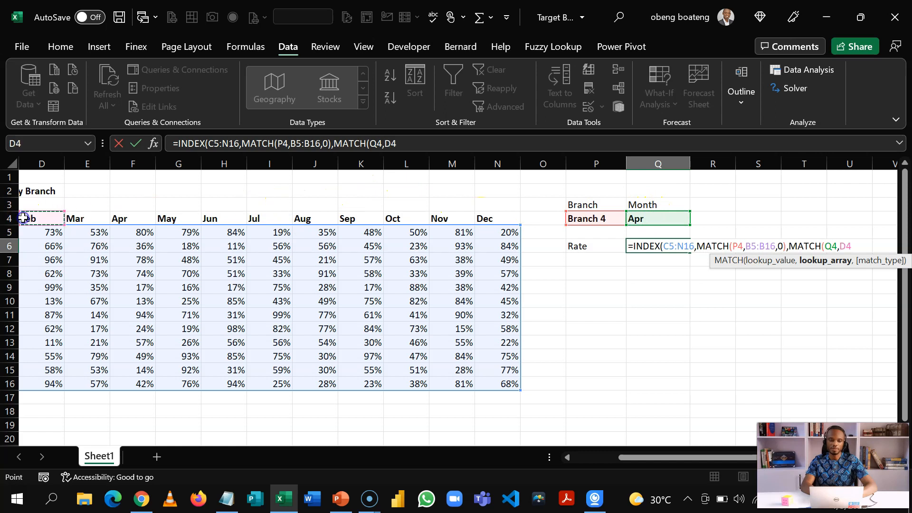
key(Left)
key(ctrl+shift+Right)
text(,0)
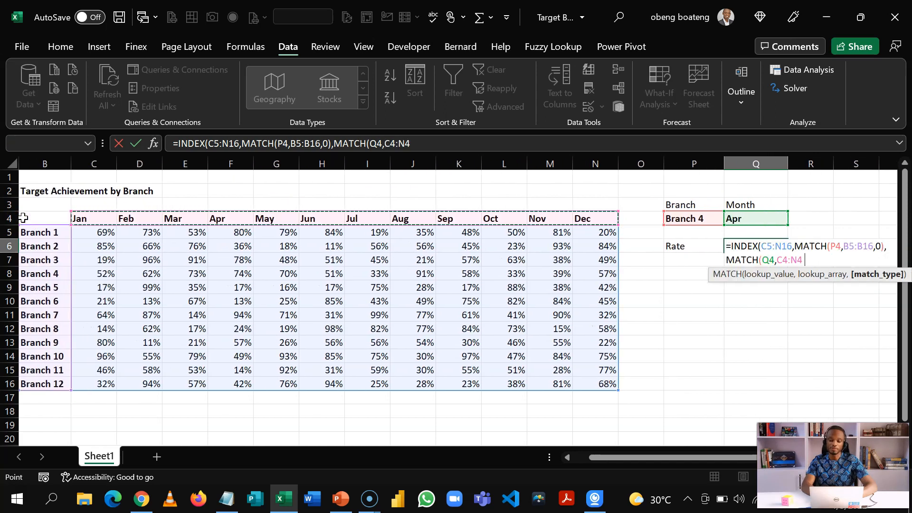
text()))
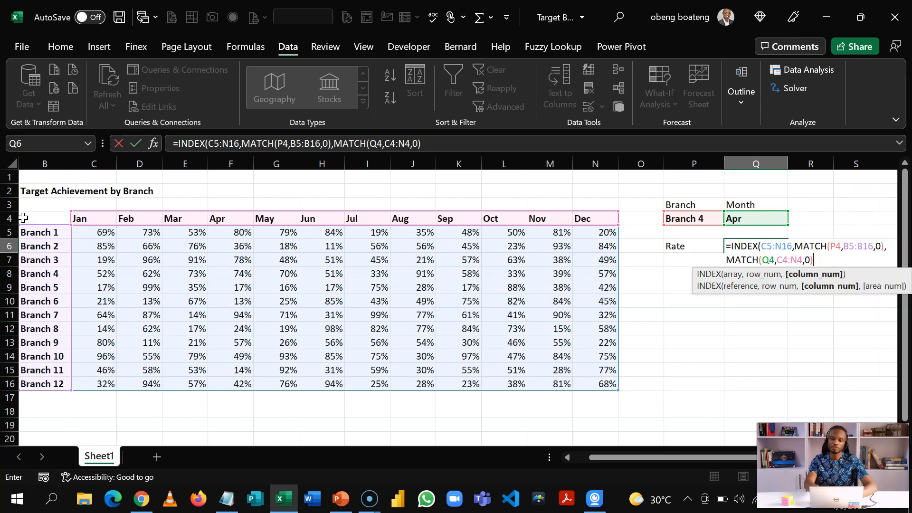
Step: Complete the INDEX formula in Q6 and format its result as a percentage
key(Return)
key(Up)
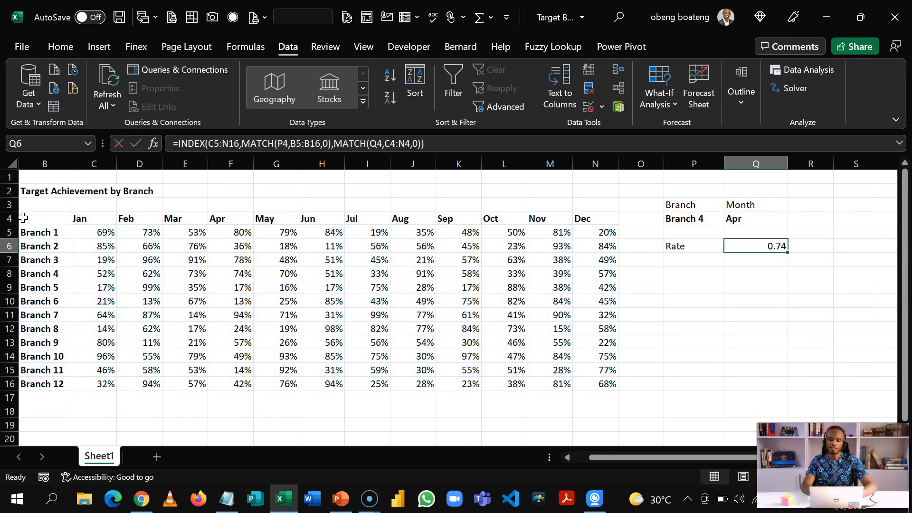
key(ctrl+shift+5)
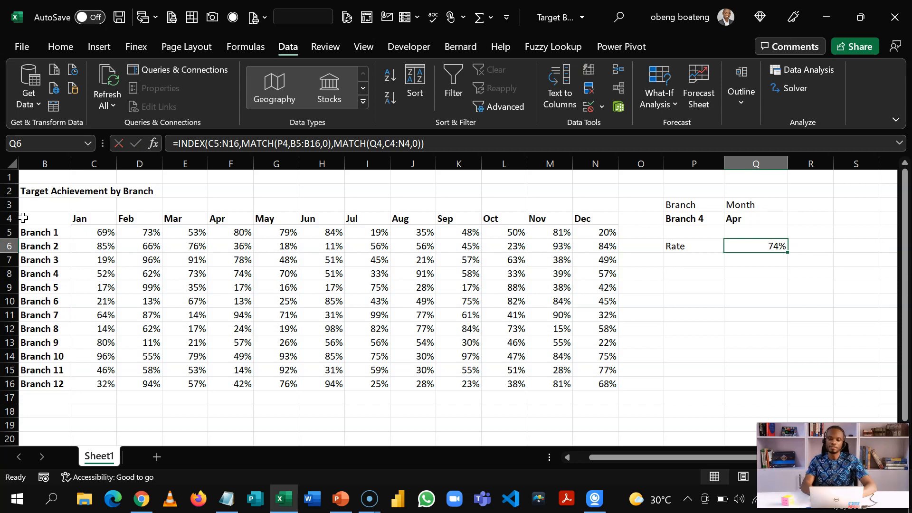
Step: Check the rate against the source table by highlighting the Branch 4 row together with the Apr column
key(Left)
key(Right)
key(Up)
key(Up)
key(Up)
key(Down)
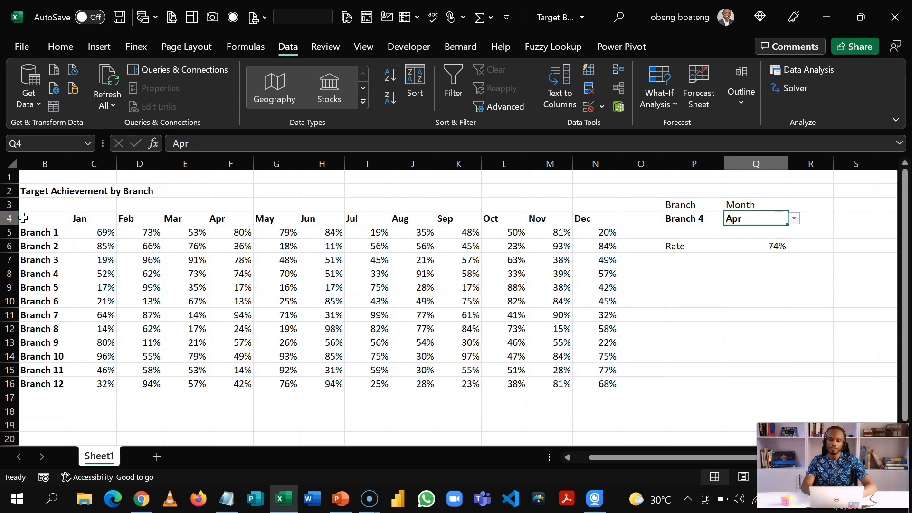
key(Left)
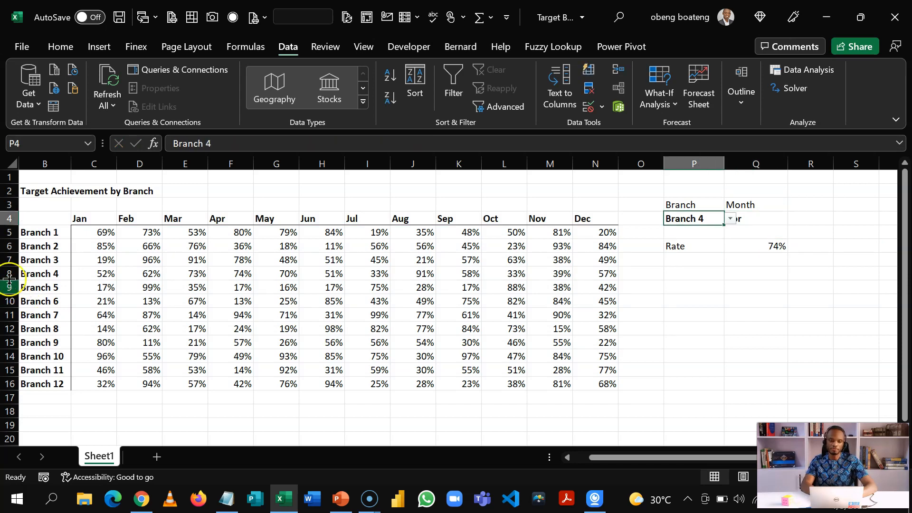
click(9, 273)
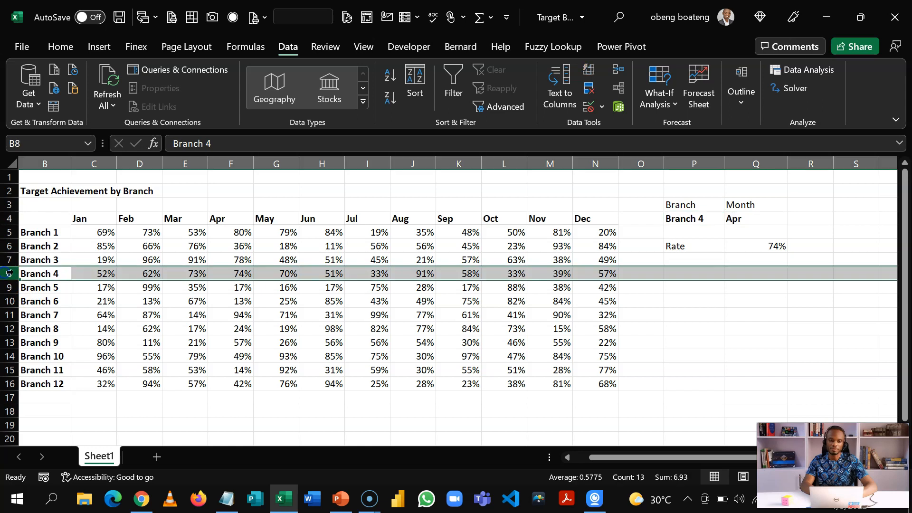
ctrl+click(231, 164)
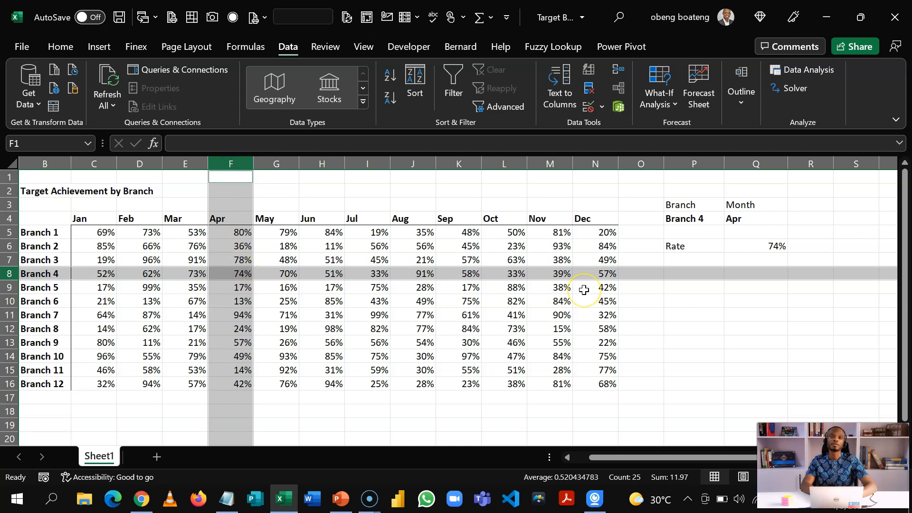
Step: Start an XLOOKUP formula in Q8 that looks up the branch in P4 within the branch names B5:B16
click(703, 272)
click(737, 275)
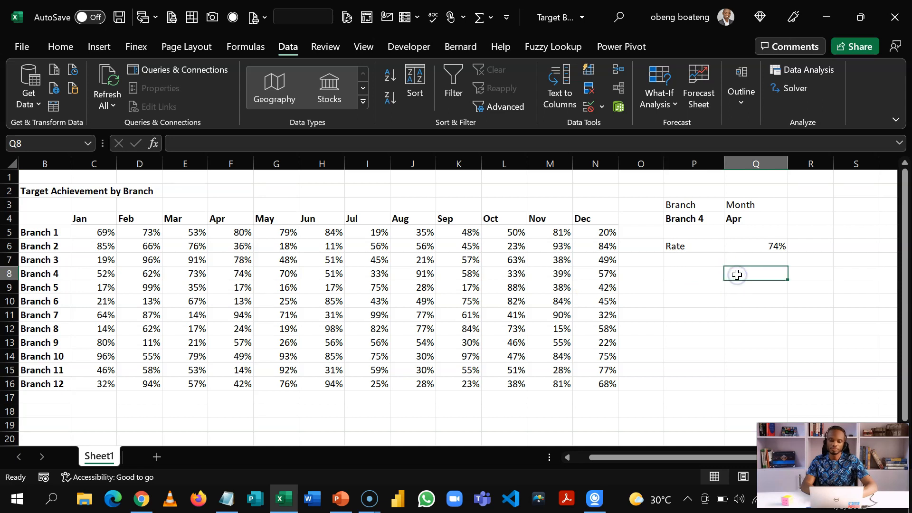
text(=xl)
key(Tab)
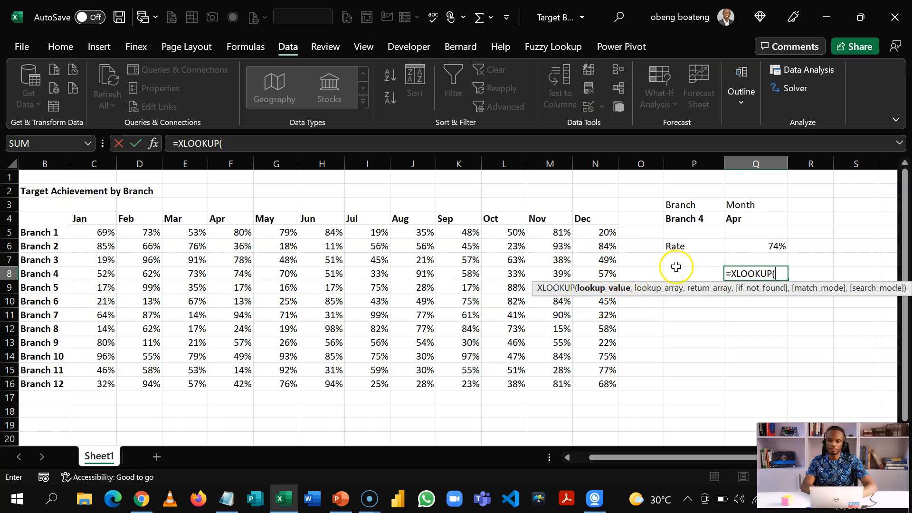
click(684, 219)
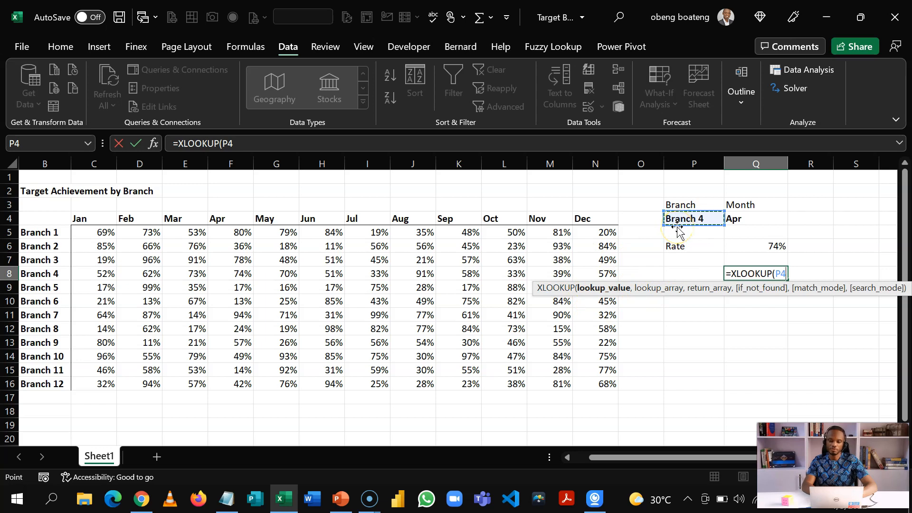
text(,)
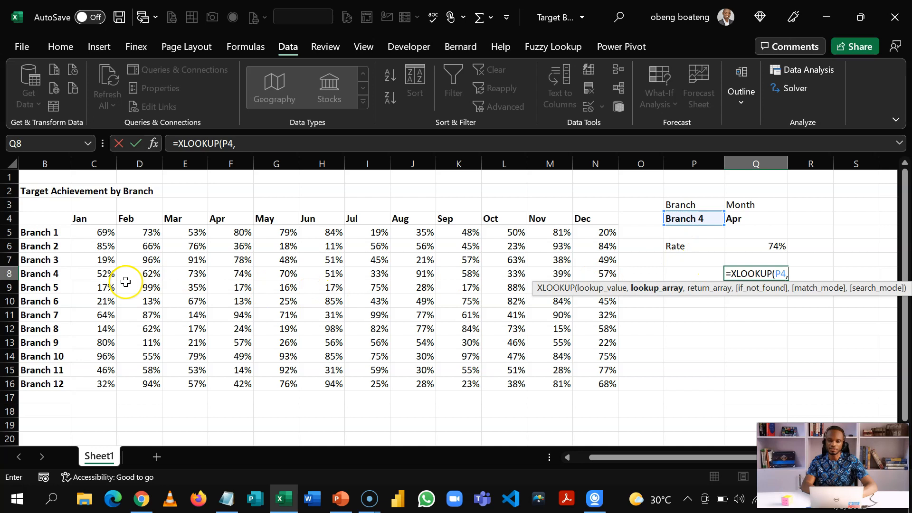
click(53, 237)
key(ctrl+shift+Down)
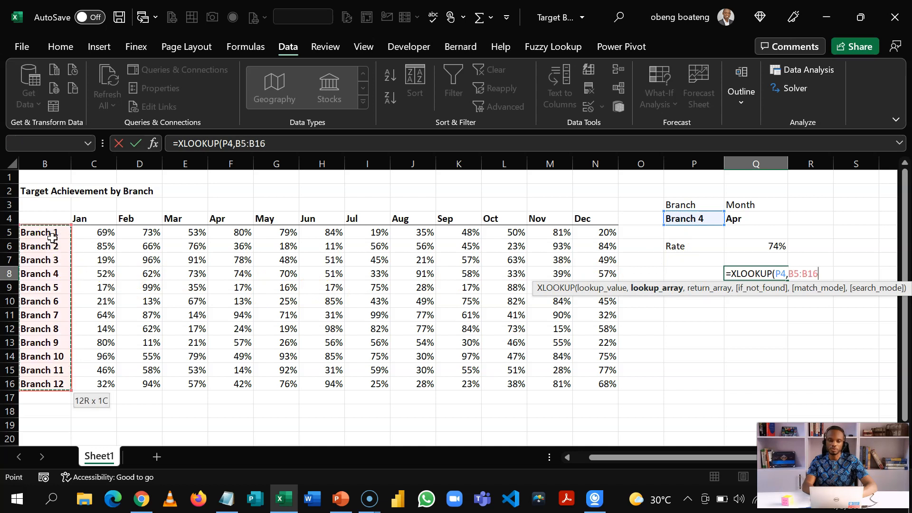
text(,)
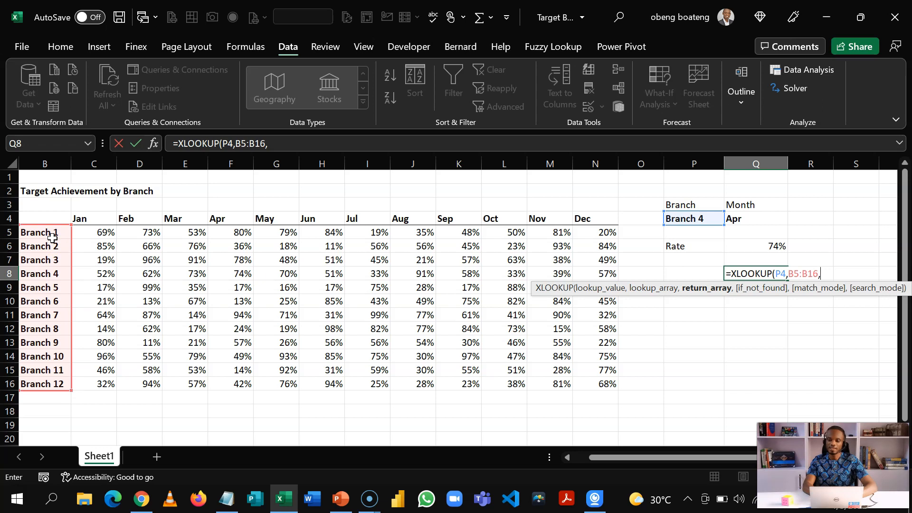
Step: Set the XLOOKUP return array to the percentage data C5:N16 and complete the formula in Q8
click(96, 232)
key(ctrl+shift+Right)
key(ctrl+shift+Down)
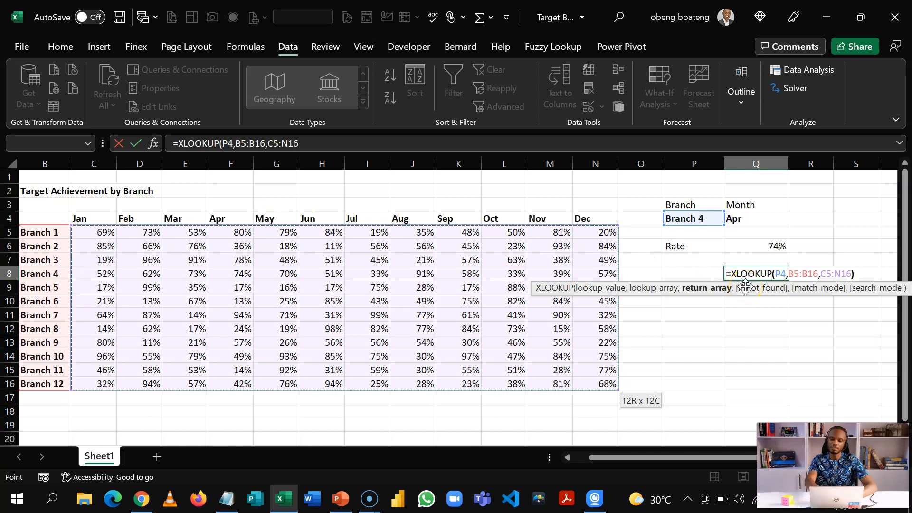
text())
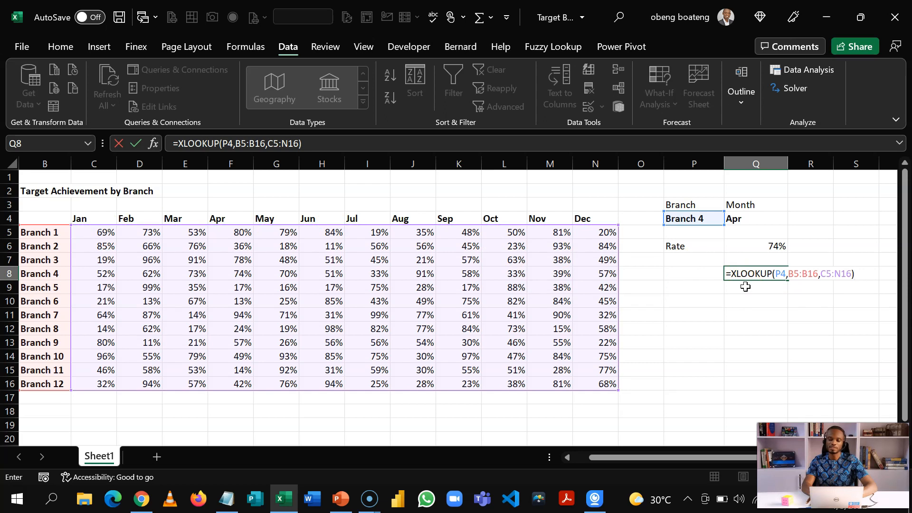
key(Return)
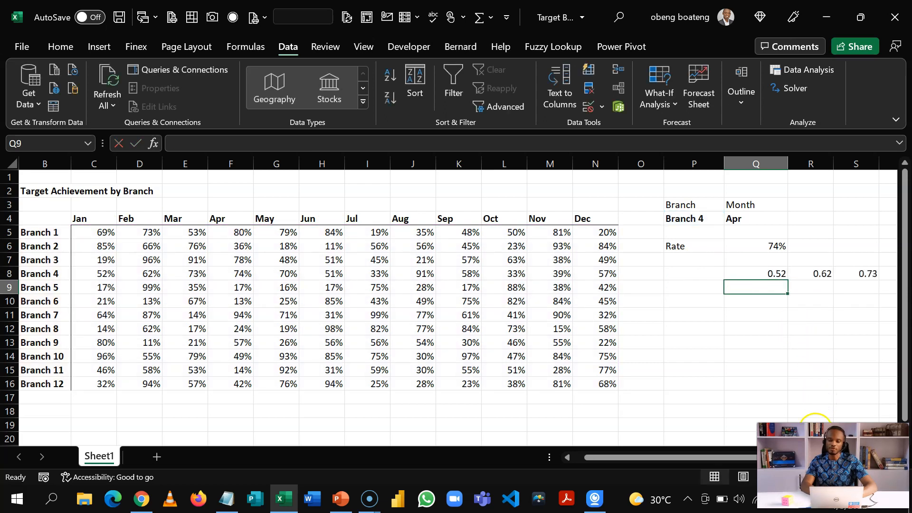
Step: Format the whole row of XLOOKUP results starting in Q8 as percentages
click(10, 273)
click(760, 275)
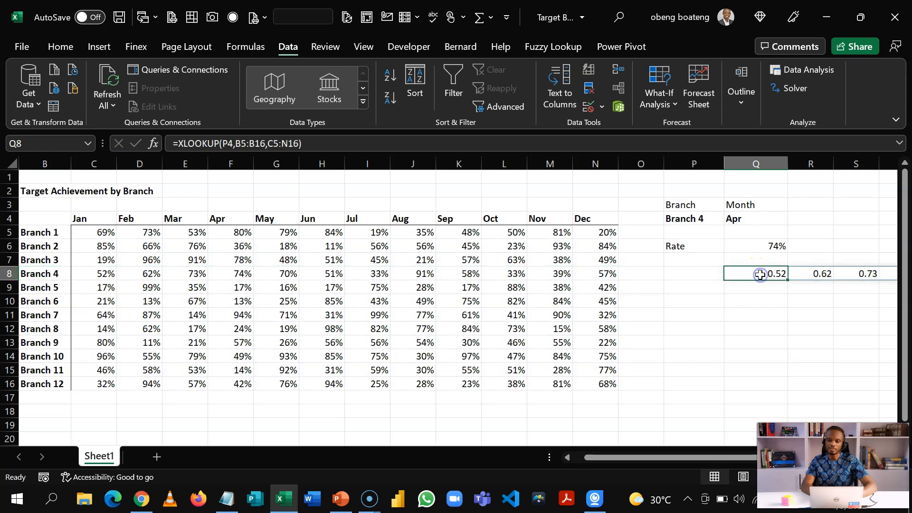
key(ctrl+shift+Right)
key(ctrl+shift+5)
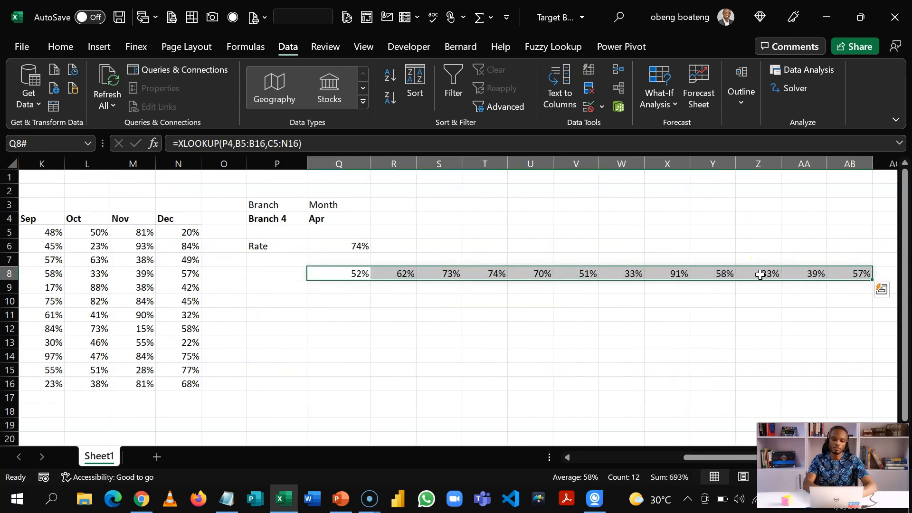
Step: Compare the returned monthly rates in row 8 with Branch 4's figures in the source table
key(Left)
key(Left)
key(Left)
key(Left)
key(Left)
key(Left)
key(Home)
key(Right)
key(Right)
key(Right)
key(Right)
key(Right)
key(Right)
key(Right)
key(Right)
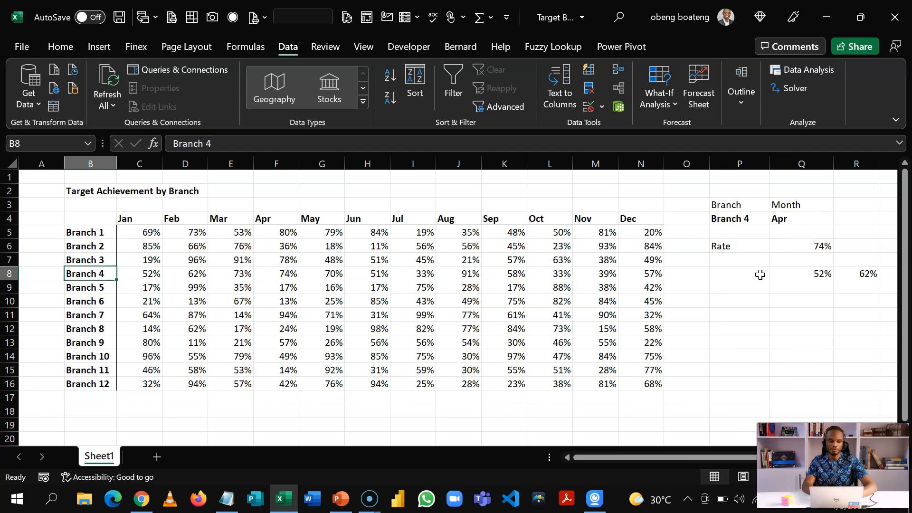
key(Right)
key(Right)
key(Right)
key(Right)
key(Right)
key(Right)
key(Right)
key(Right)
key(Right)
key(Right)
key(Right)
key(Right)
key(Right)
key(Right)
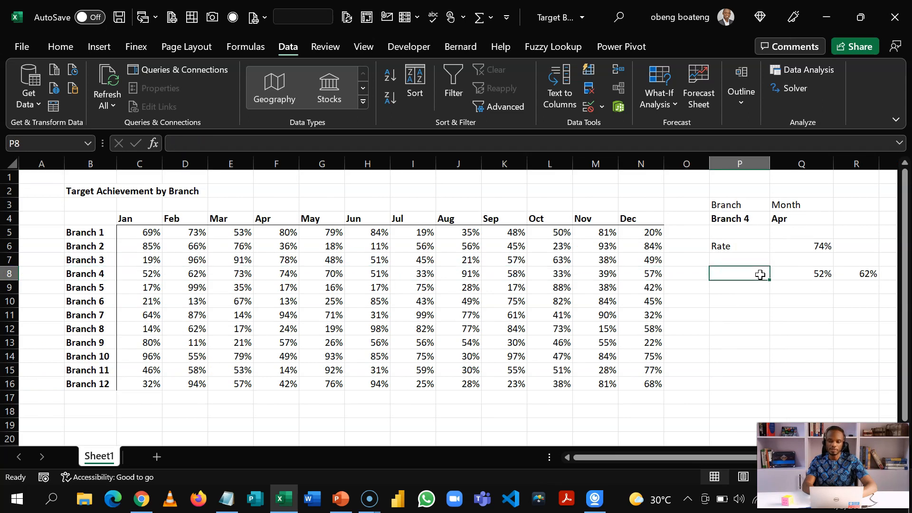
key(Right)
key(Right)
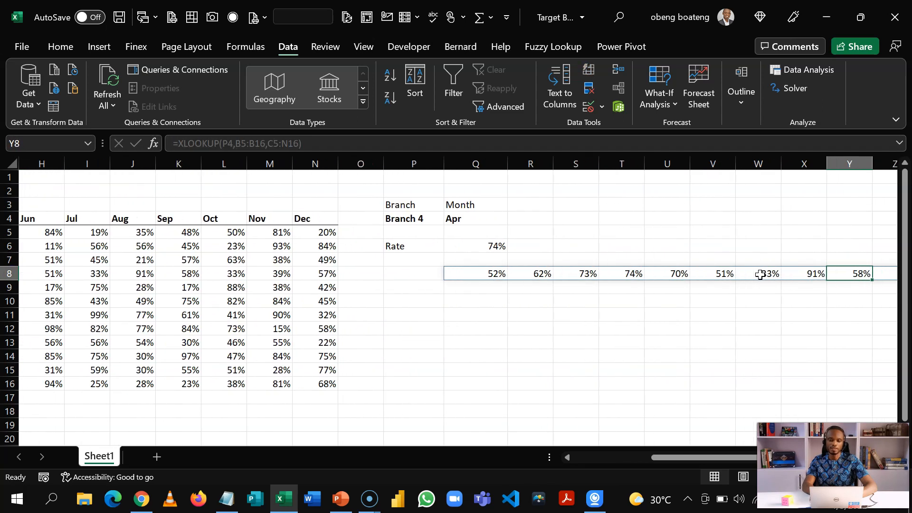
key(Left)
key(Left)
key(Left)
key(Left)
key(Left)
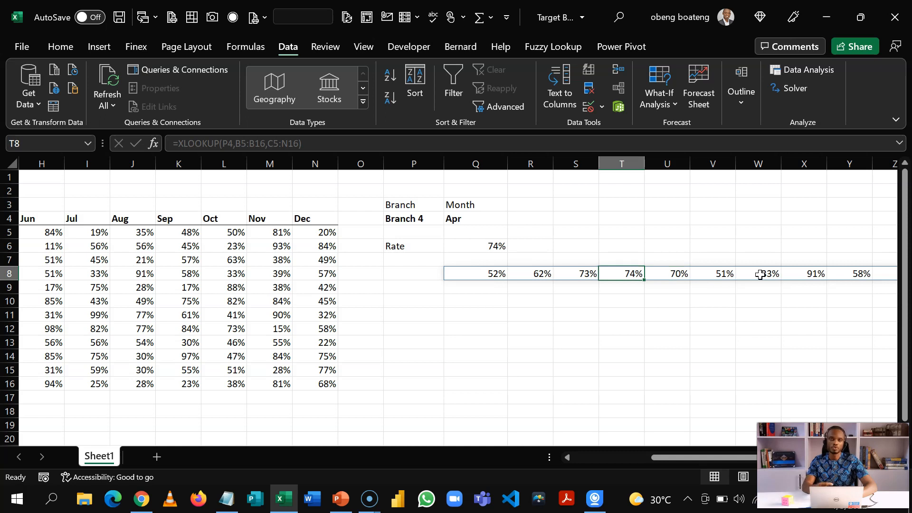
Step: Nest the formula in Q8 inside an outer XLOOKUP that uses the month in Q4 as its lookup value
double_click(470, 273)
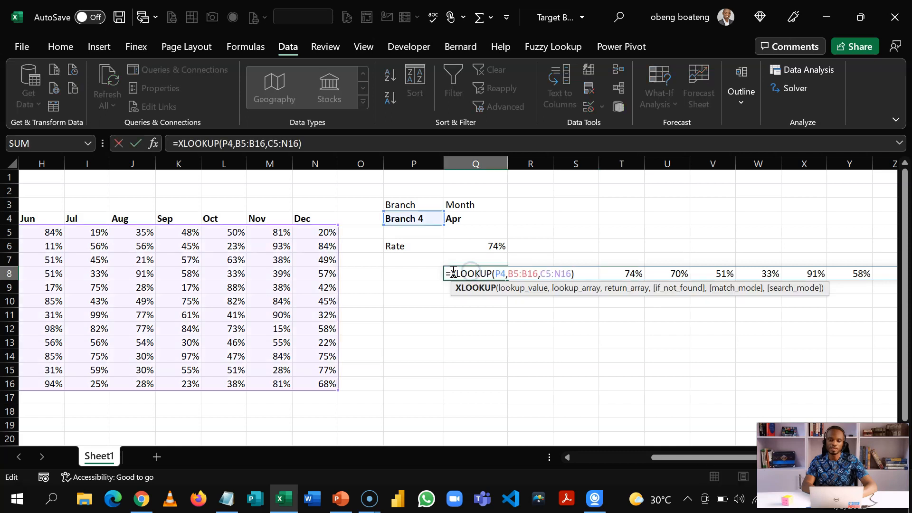
click(452, 273)
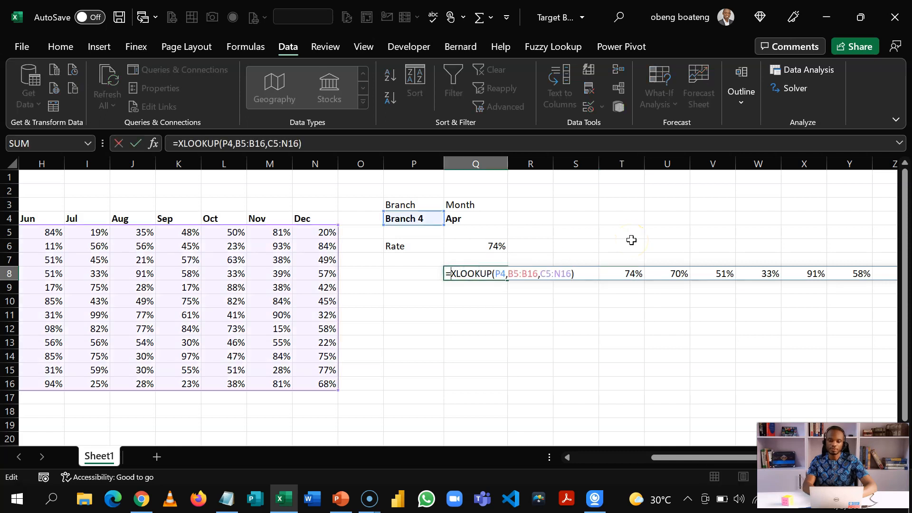
text(XLOOKUP()
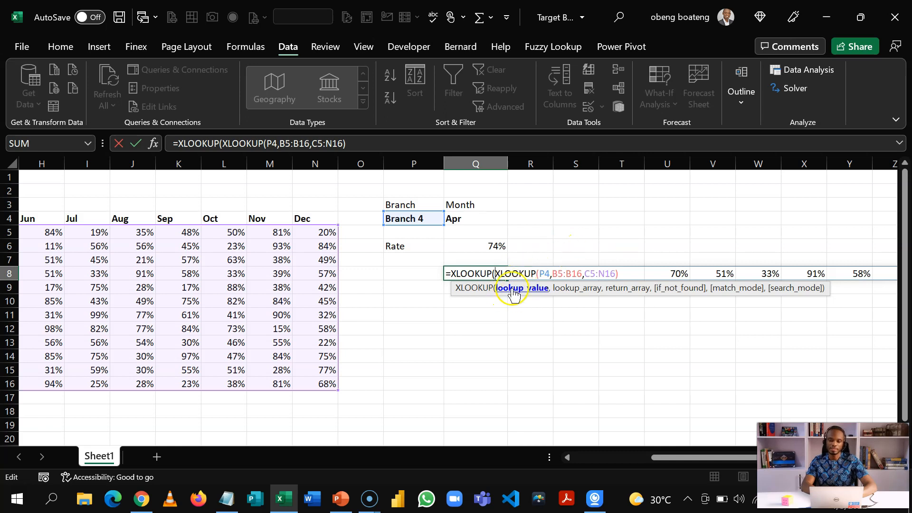
click(463, 217)
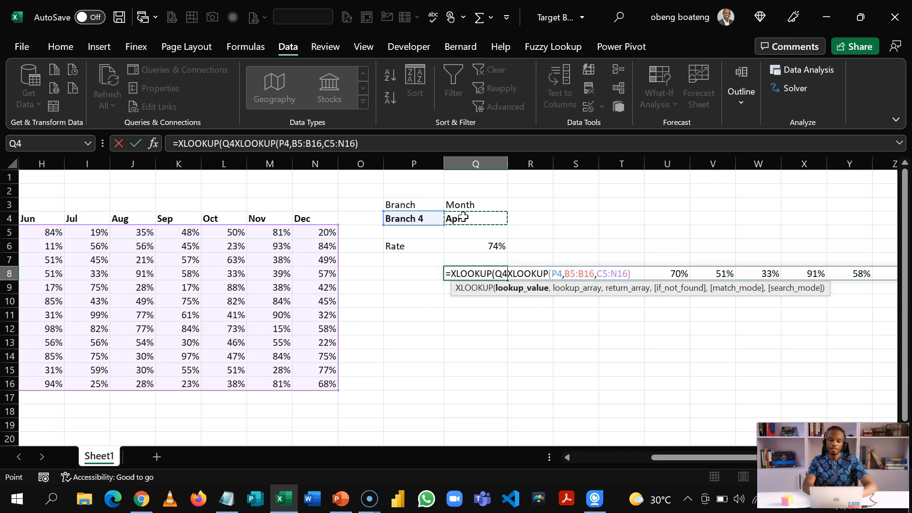
text(,)
Step: Set the outer XLOOKUP's lookup array in Q8 to the month headers C4:N4
click(287, 216)
key(Left)
key(Left)
key(Left)
key(Left)
key(Left)
key(Left)
key(Left)
key(Left)
key(Left)
key(Left)
key(Left)
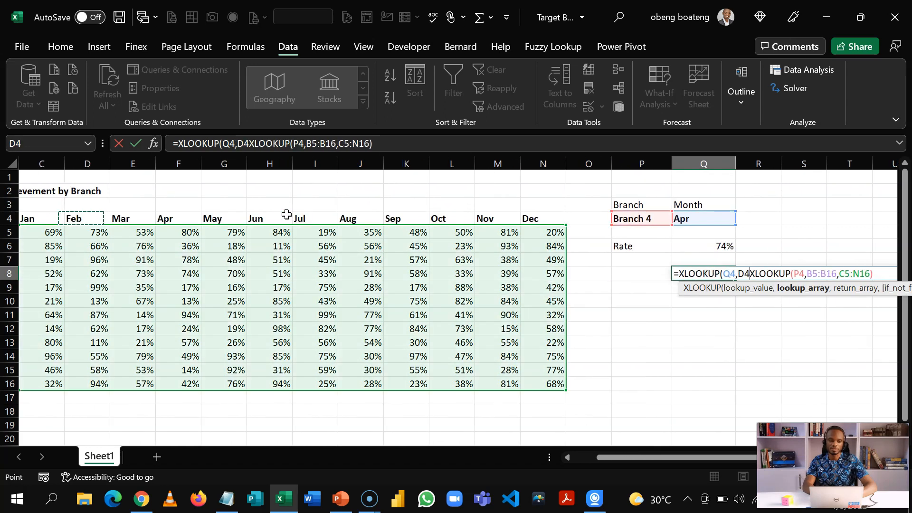
key(Right)
key(ctrl+shift+Right)
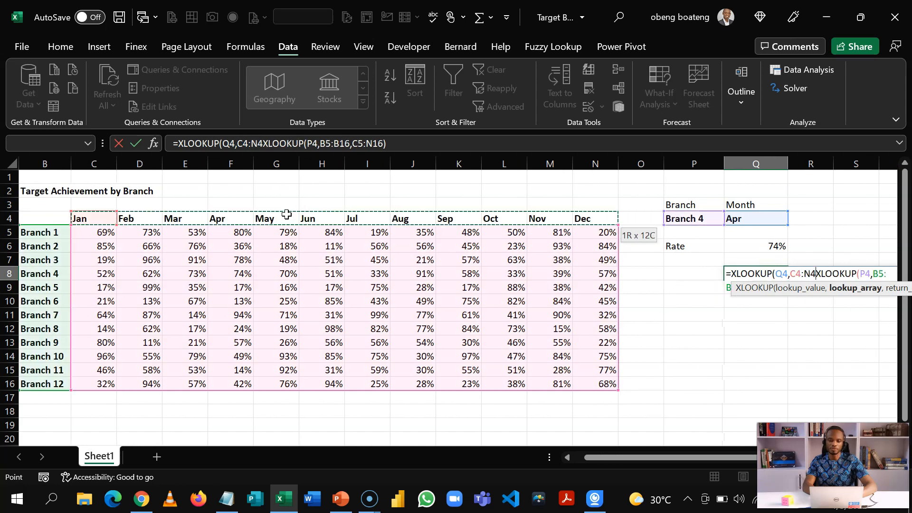
Step: Use the inner XLOOKUP as the outer function's return array, then close and enter the formula in Q8
text(,)
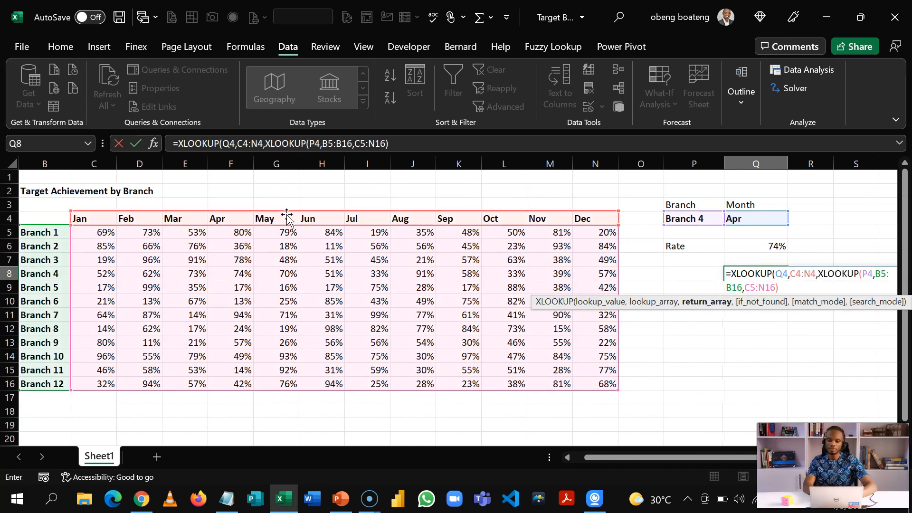
click(794, 289)
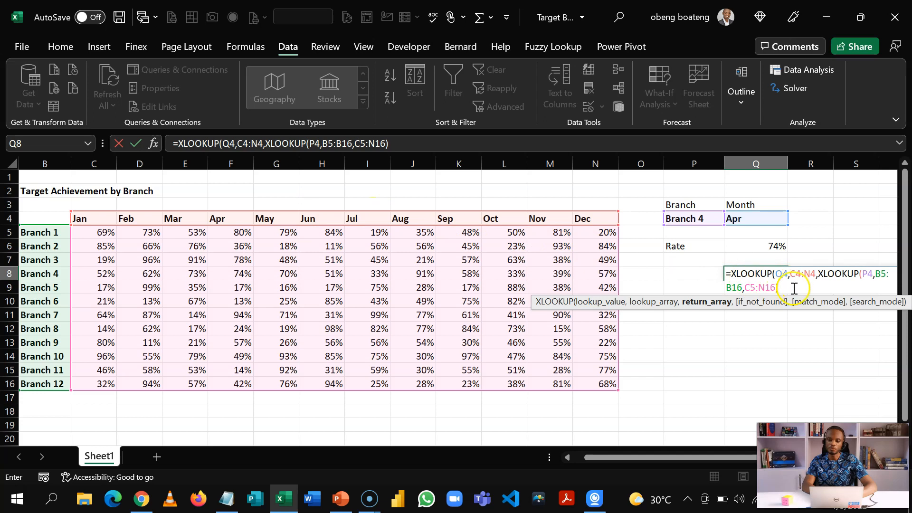
text())
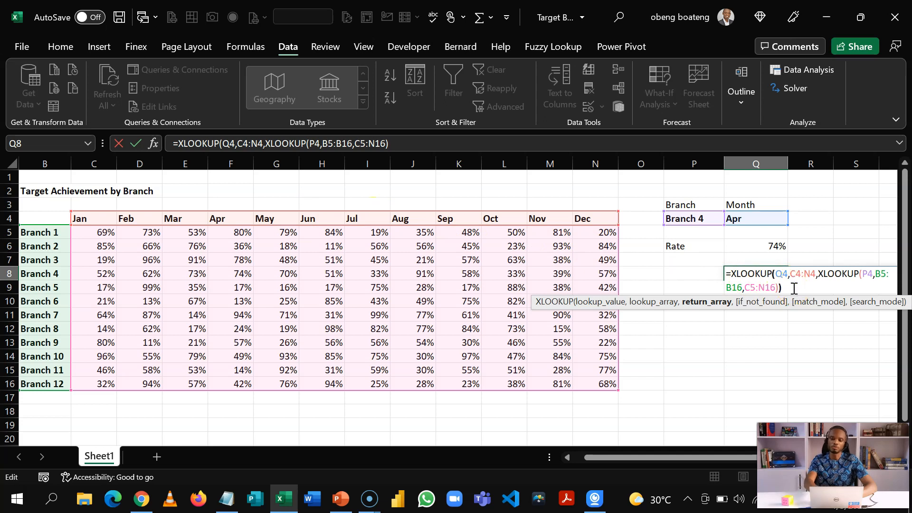
scroll(825, 359, right, 2)
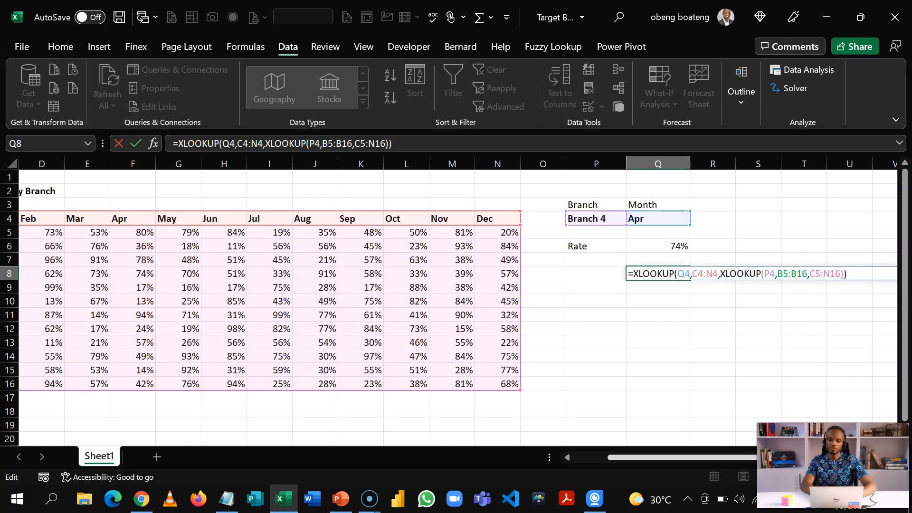
scroll(458, 308, right, 1)
key(Return)
key(Up)
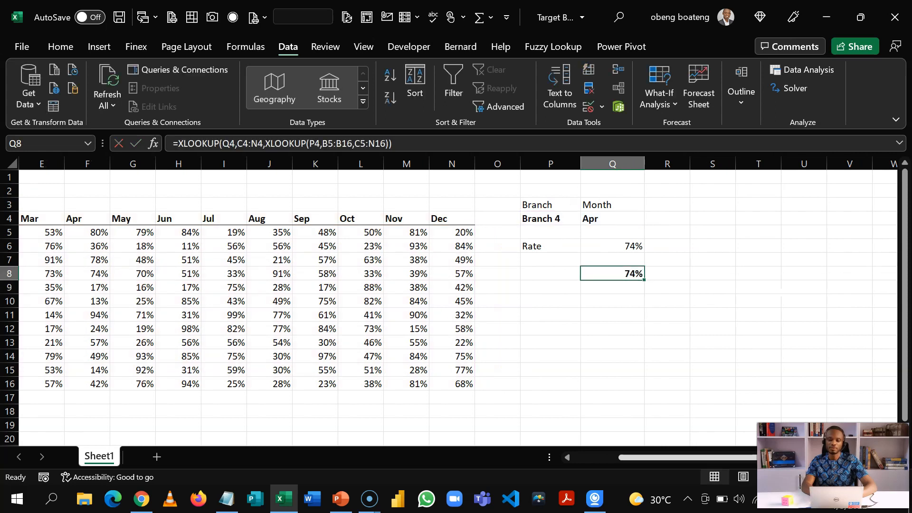
Step: Compare the INDEX and MATCH formula in Q6 with the nested XLOOKUP formula in Q8, leaving both unedited
key(Up)
key(Up)
key(F2)
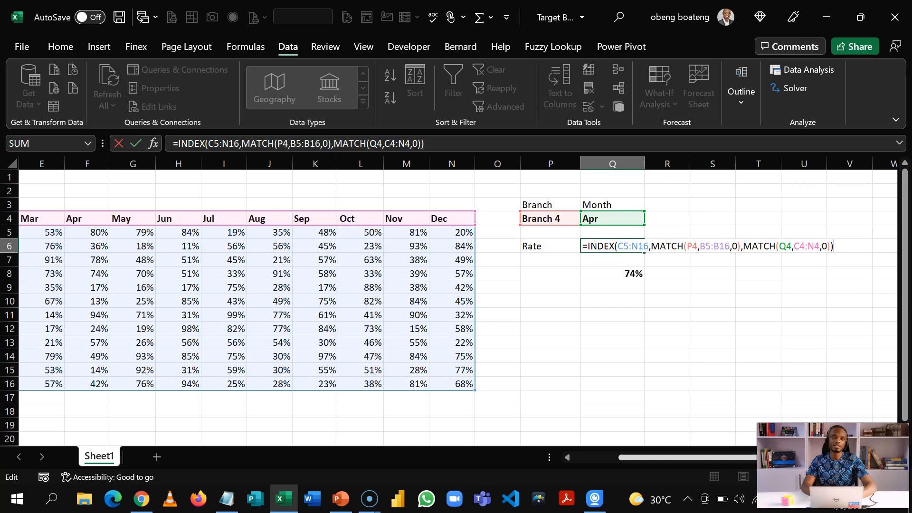
key(Escape)
key(Down)
key(Down)
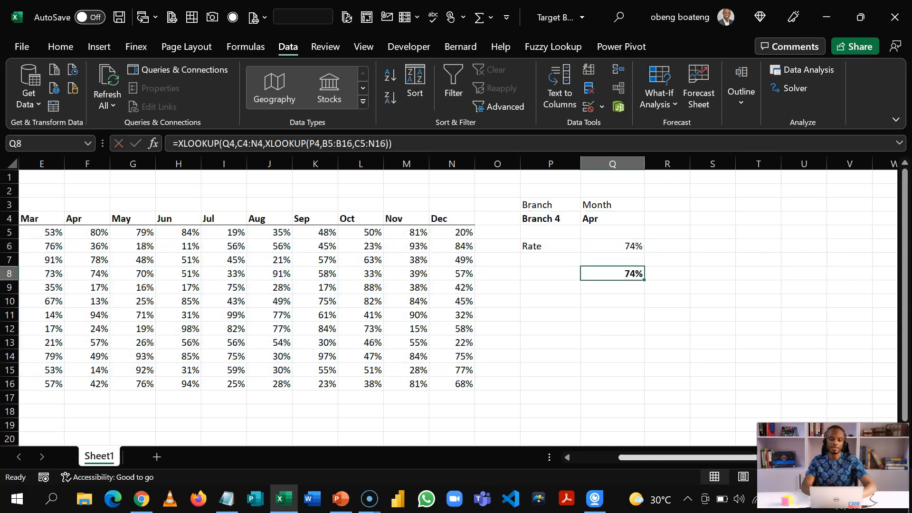
key(F2)
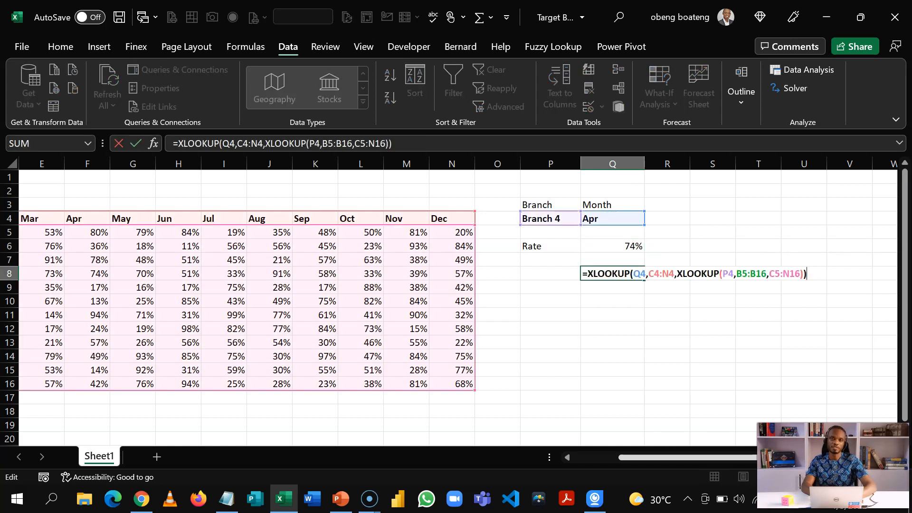
key(Escape)
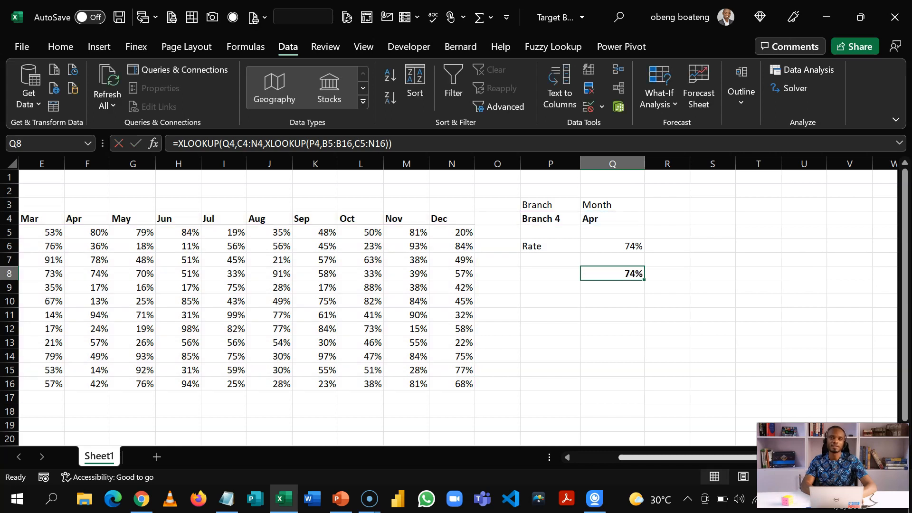